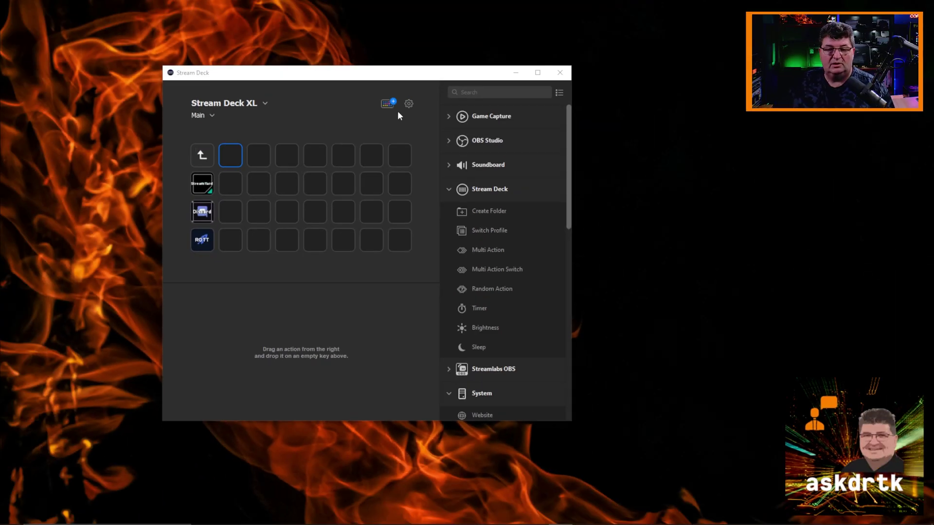
- Search the plugin store for "windows" to find the Windows Mover & Resizer plugin, and close the store
left_click(386, 104)
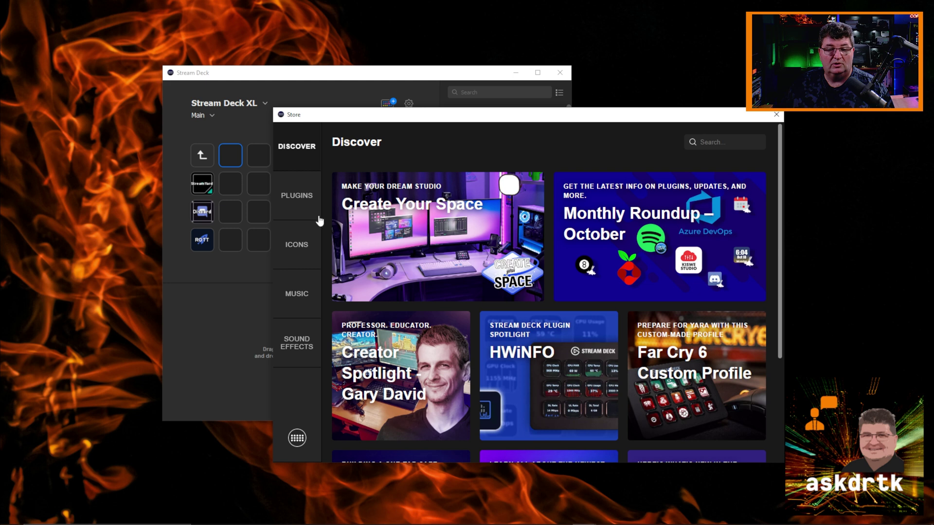
left_click(298, 199)
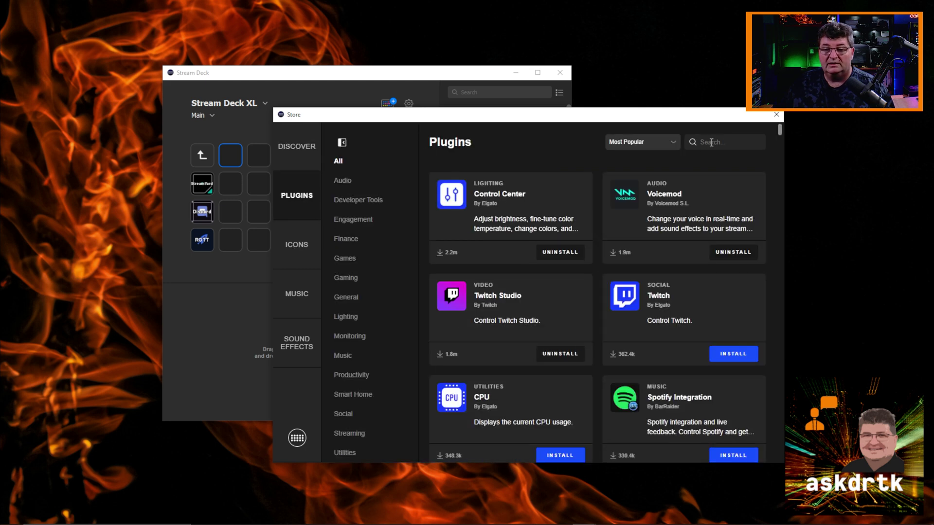
type("windows")
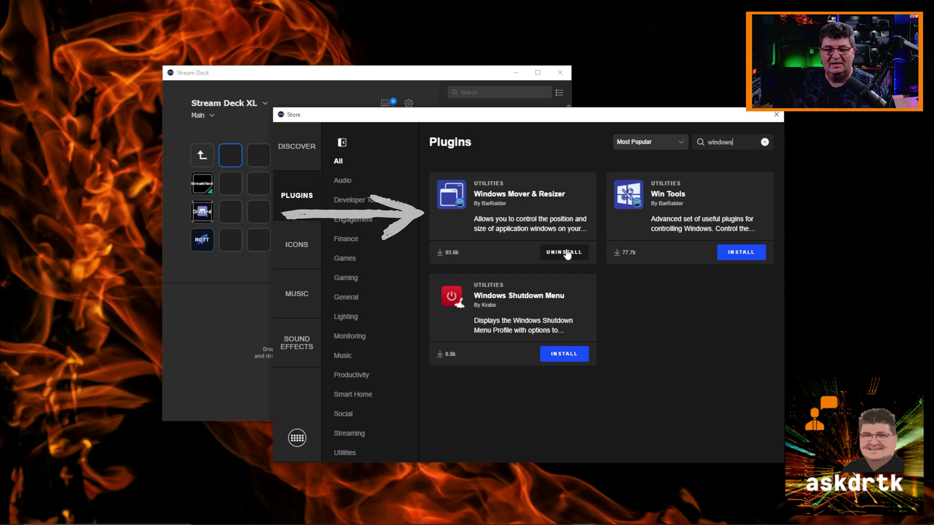
left_click(776, 116)
- Examine the actions available in the Windows Mover, System and Stream Deck categories
scroll(507, 253, "down", 10)
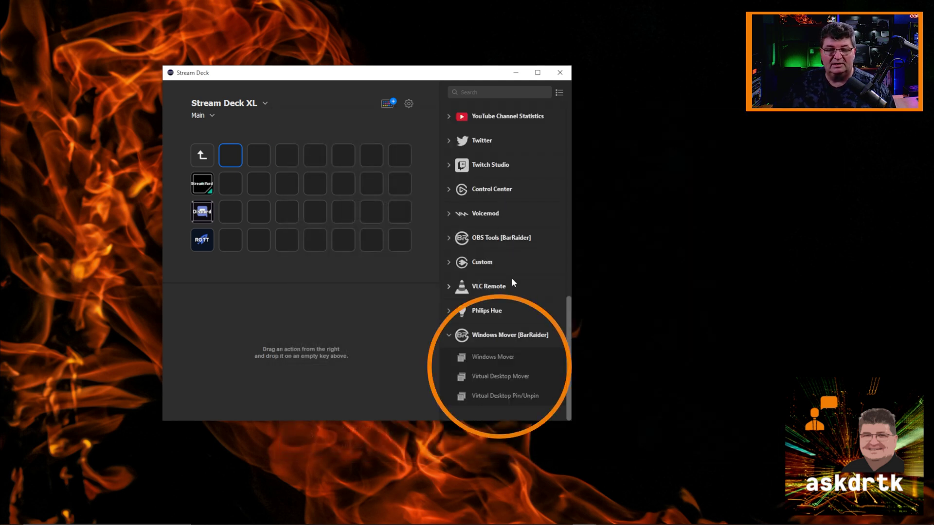
left_click(453, 336)
left_click(452, 393)
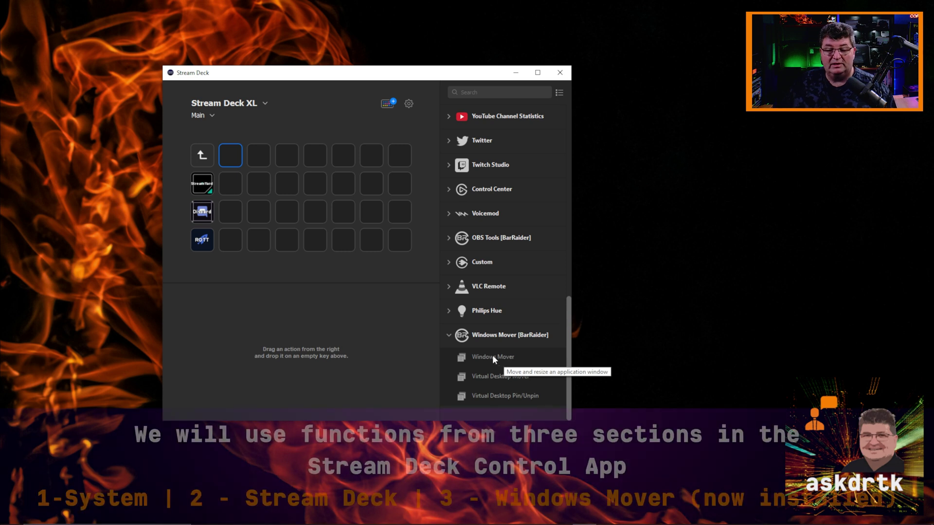
scroll(500, 361, "up", 4)
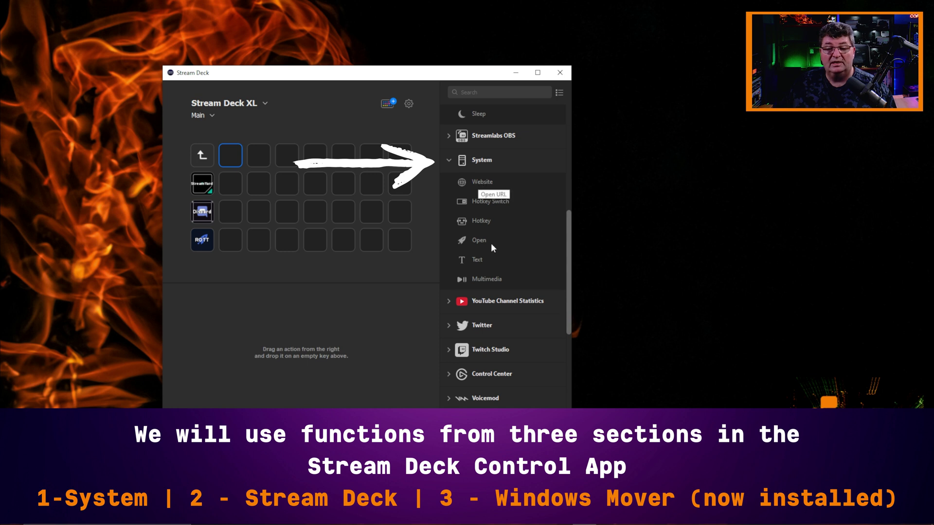
scroll(481, 243, "up", 5)
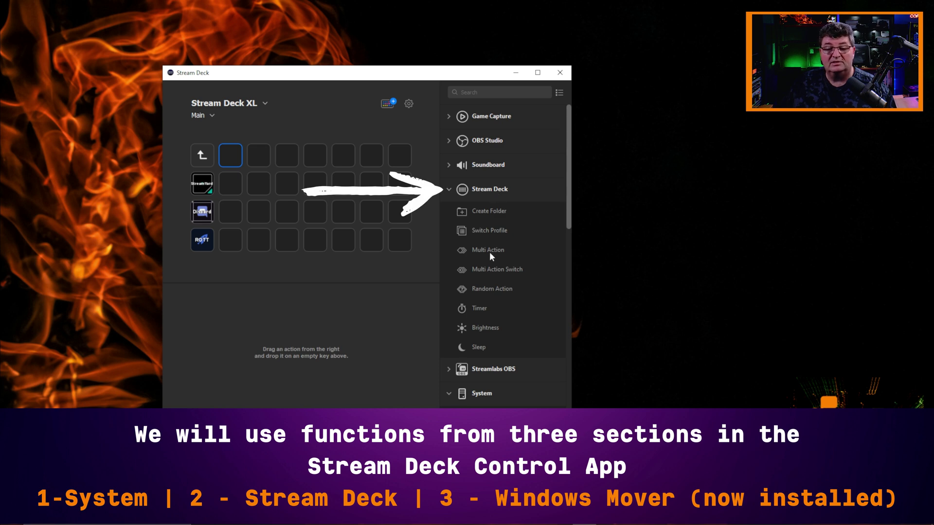
left_click_drag(485, 249, 360, 192)
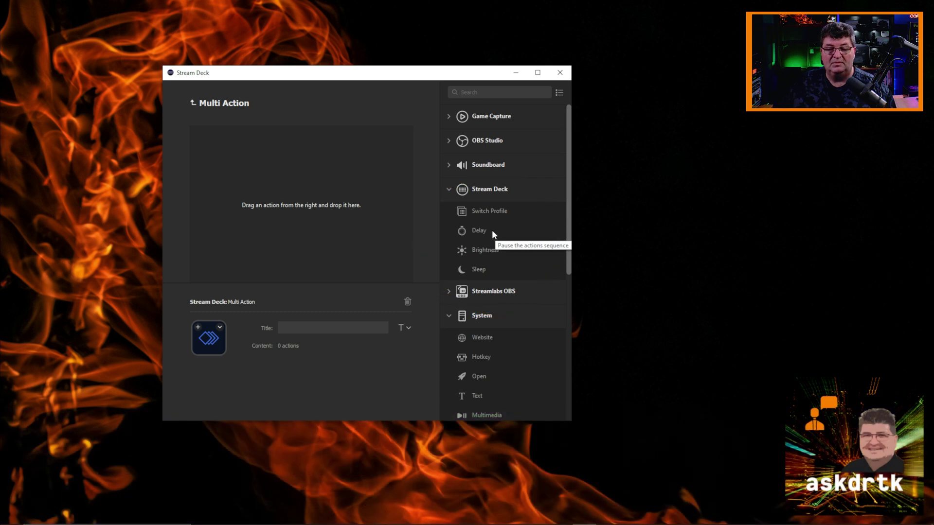
left_click(408, 302)
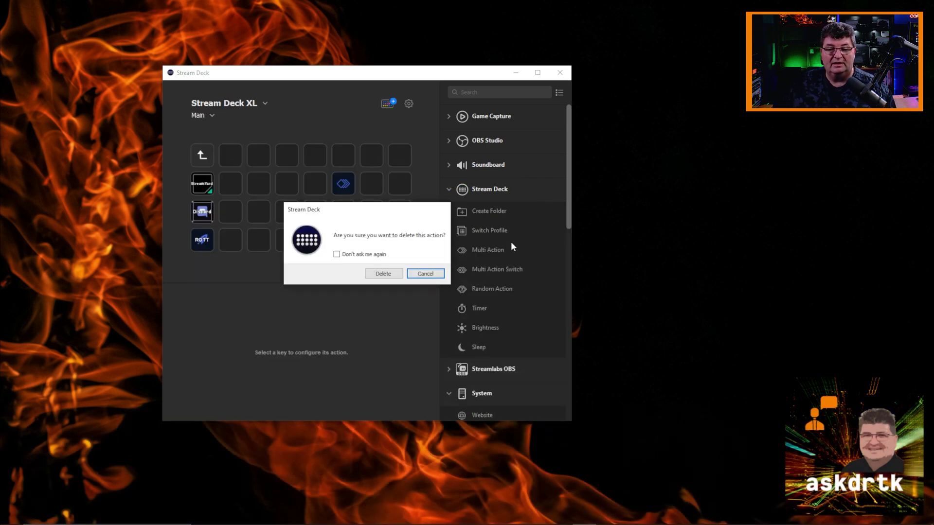
left_click(383, 274)
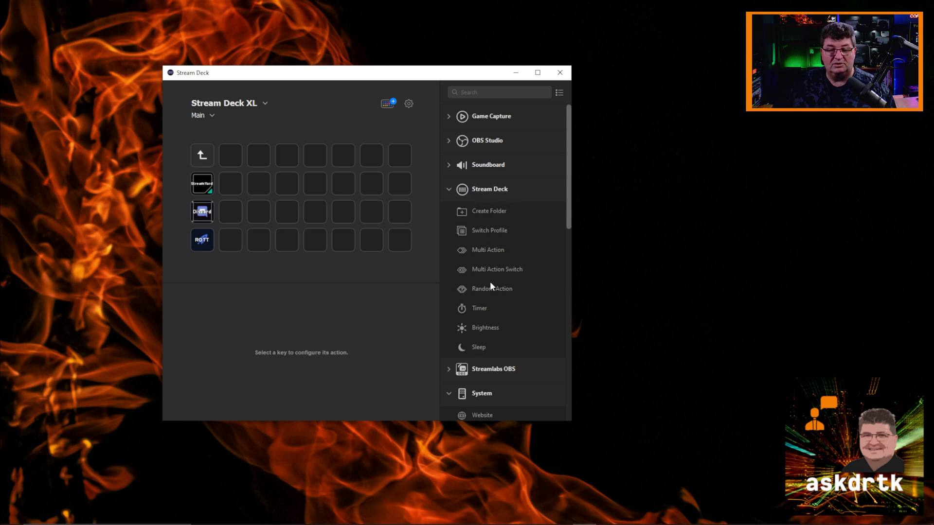
- Bring the StreamYard browser window forward, and switch back to the Stream Deck app
scroll(489, 280, "down", 4)
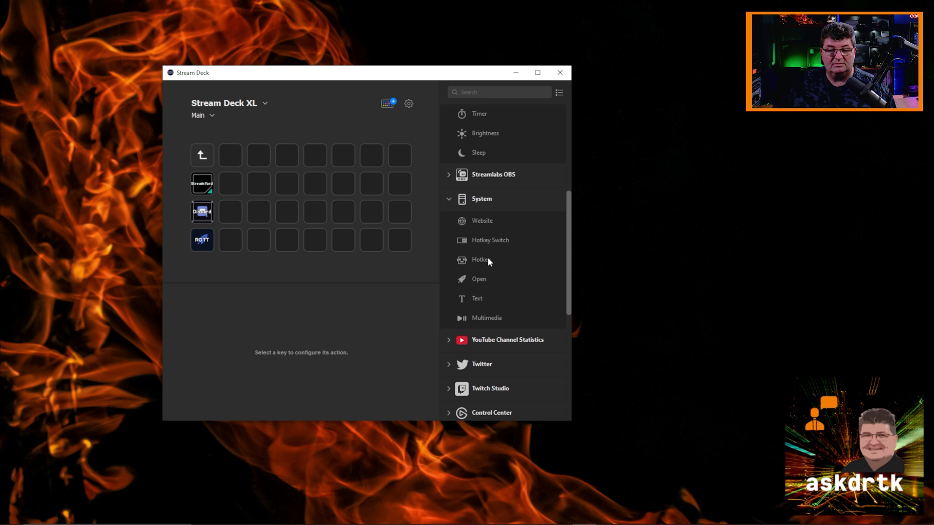
scroll(499, 239, "down", 5)
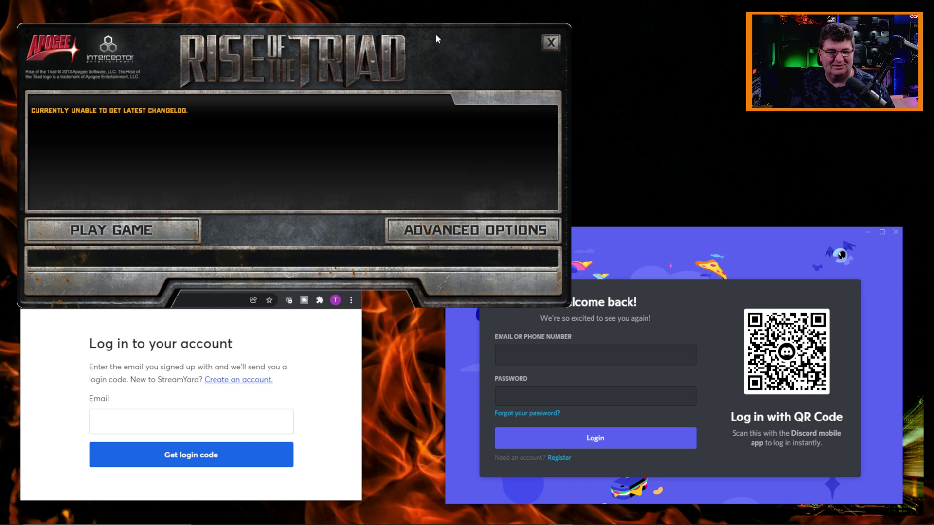
left_click(343, 332)
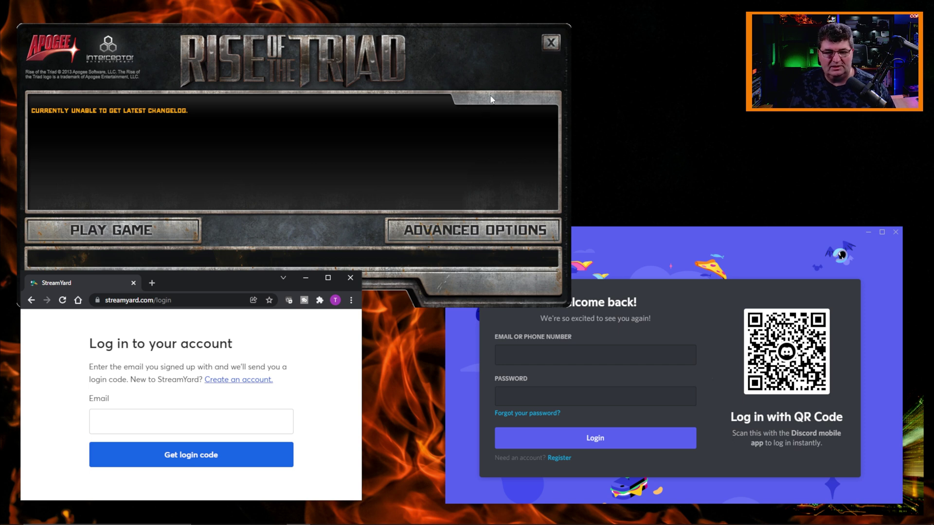
mouse_move(611, 523)
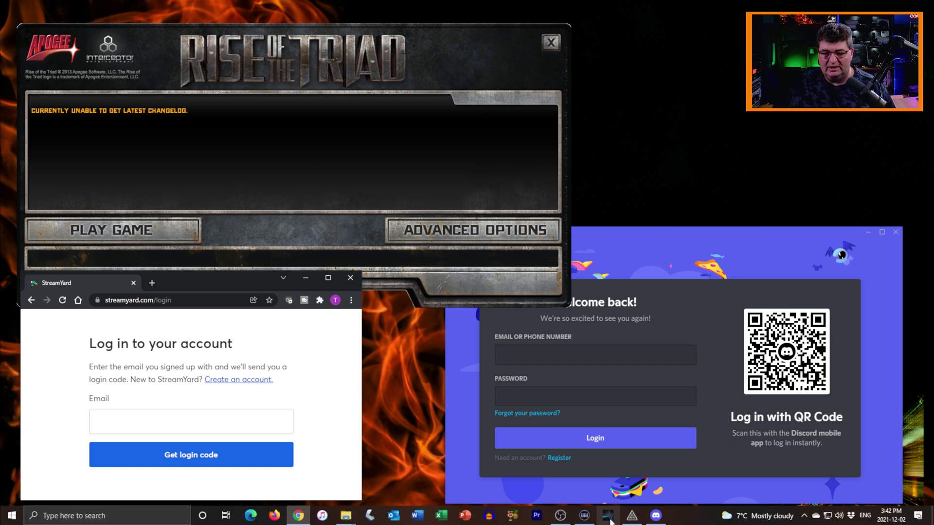
left_click(584, 515)
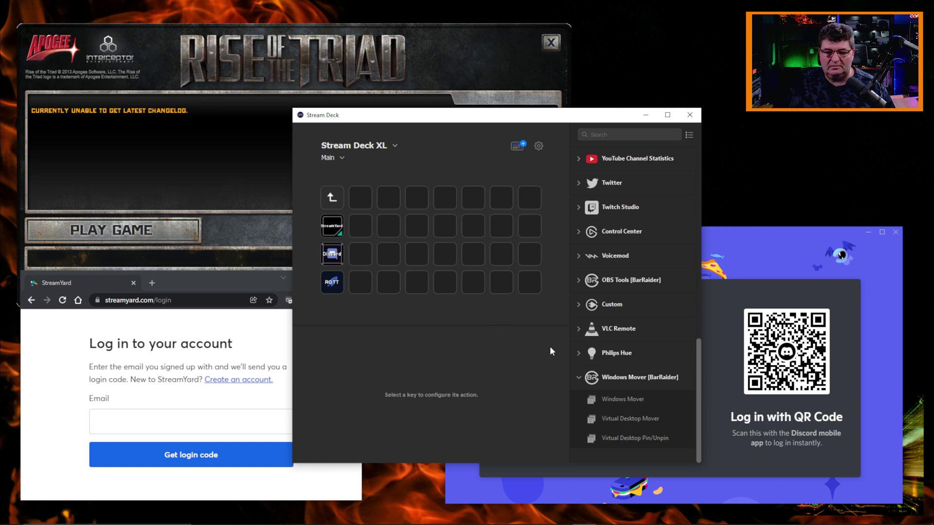
- Place a Multi Action on the empty fifth key of the second row
scroll(626, 339, "up", 2)
scroll(625, 335, "up", 8)
scroll(625, 334, "down", 10)
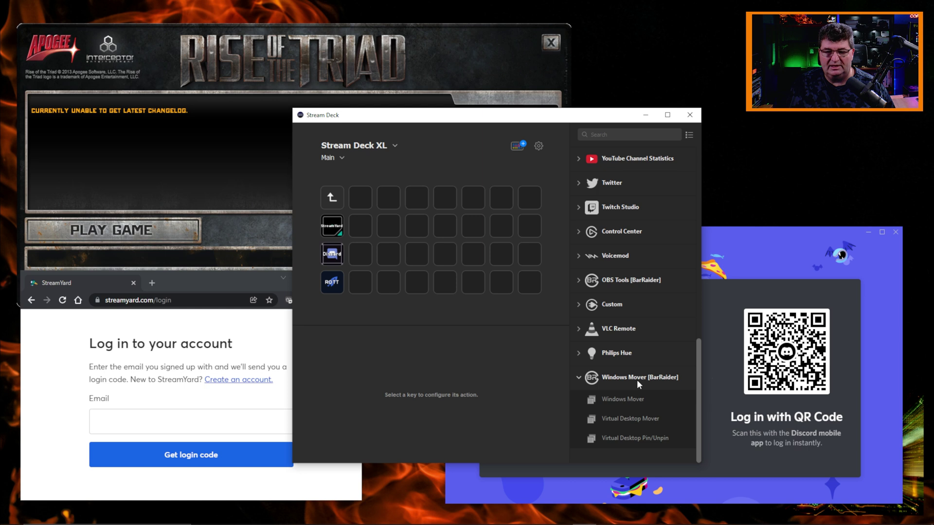
scroll(638, 382, "up", 15)
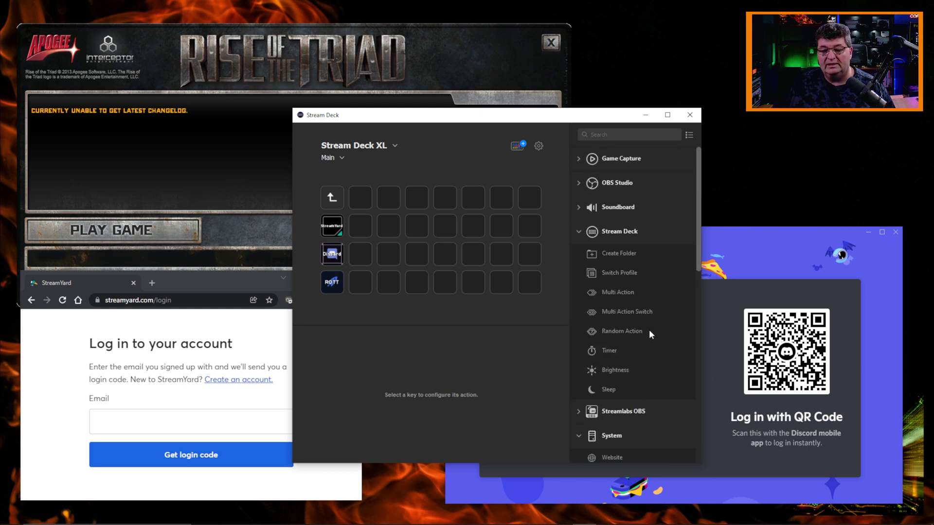
left_click_drag(615, 290, 443, 224)
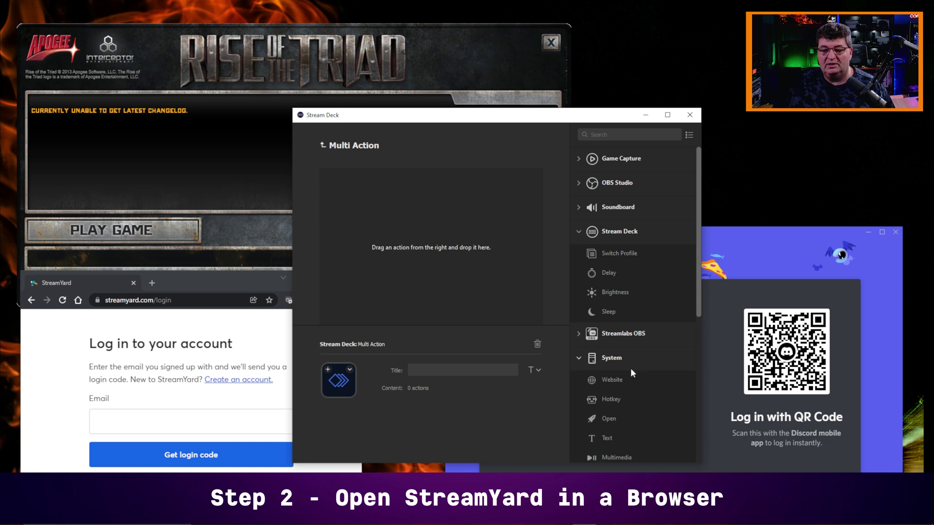
- Add a System Website action to the Multi Action and title it StreamYard
scroll(639, 305, "down", 5)
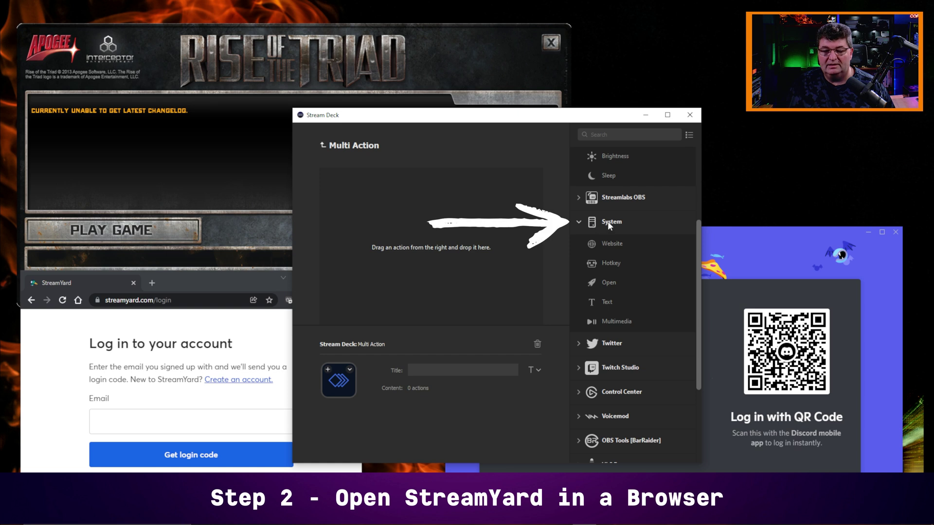
left_click_drag(614, 243, 372, 178)
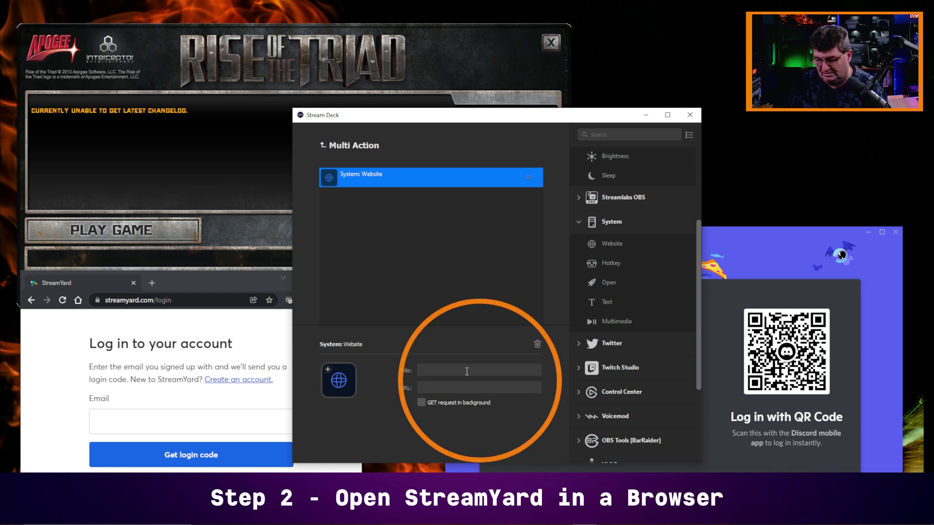
type("StreamYard")
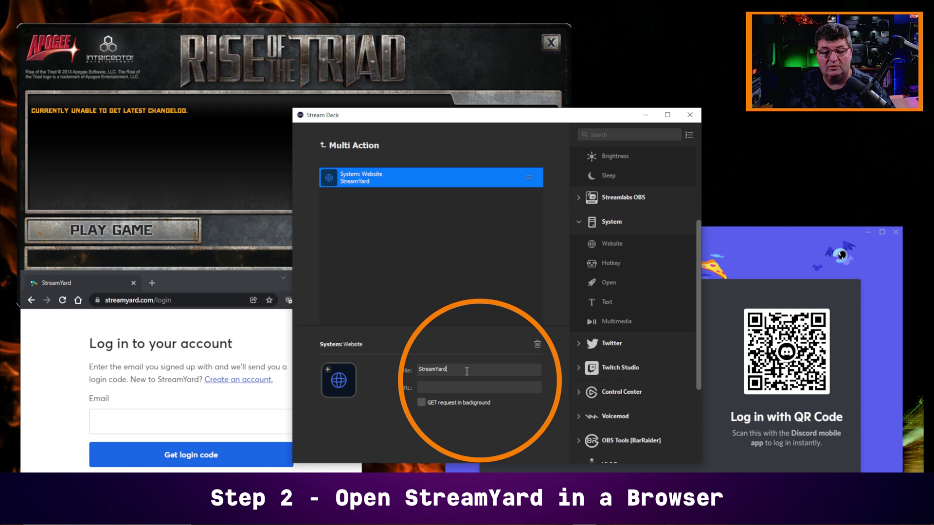
left_click(459, 390)
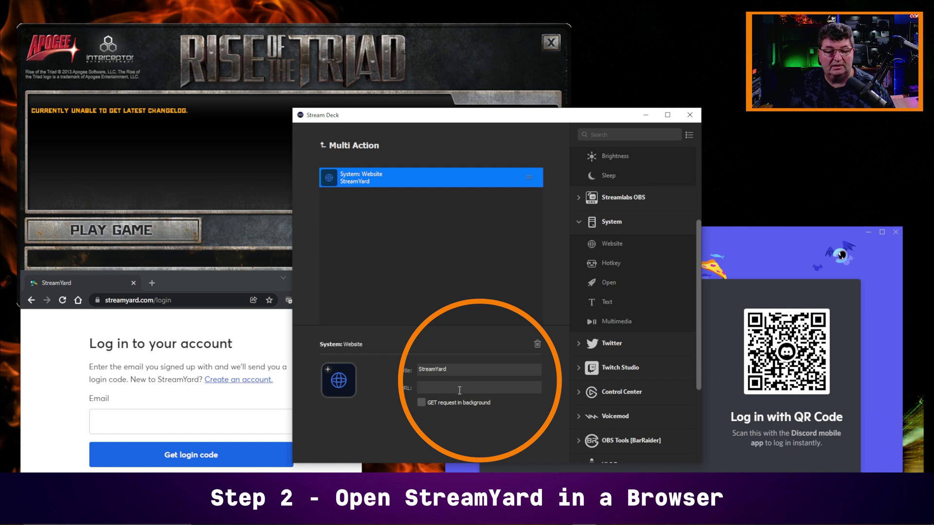
left_click(141, 301)
right_click(141, 301)
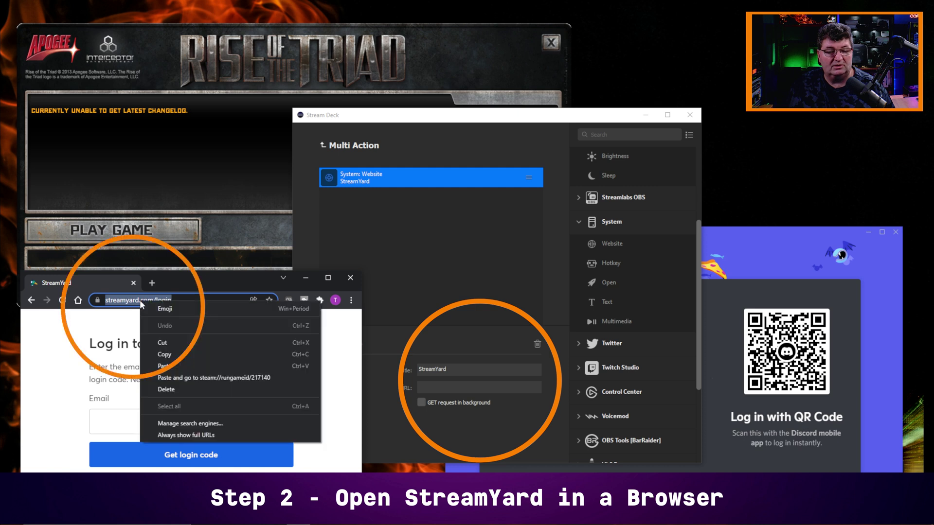
left_click(164, 354)
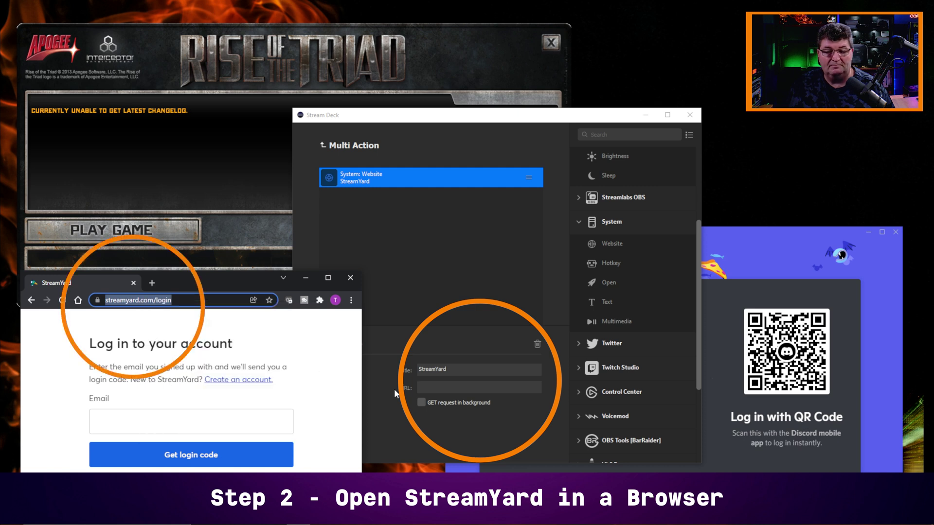
left_click(435, 387)
key("ctrl+v")
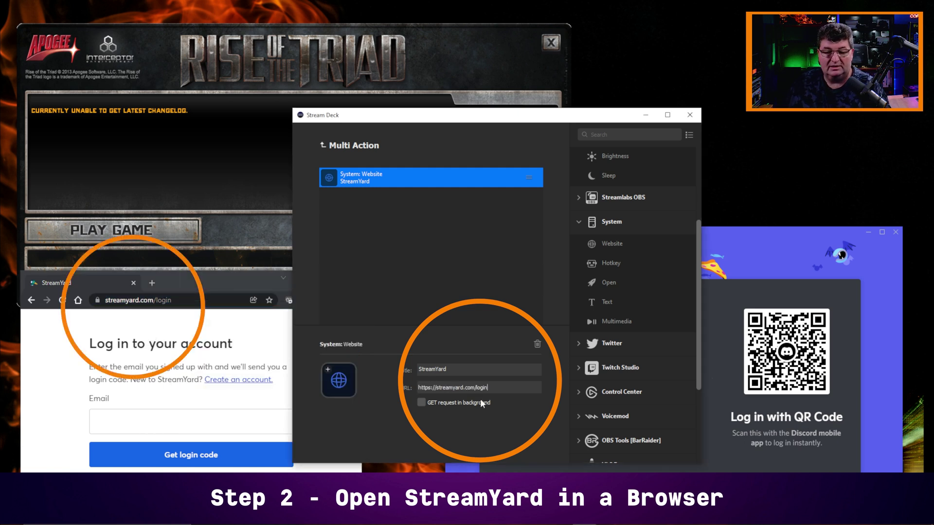
left_click(453, 283)
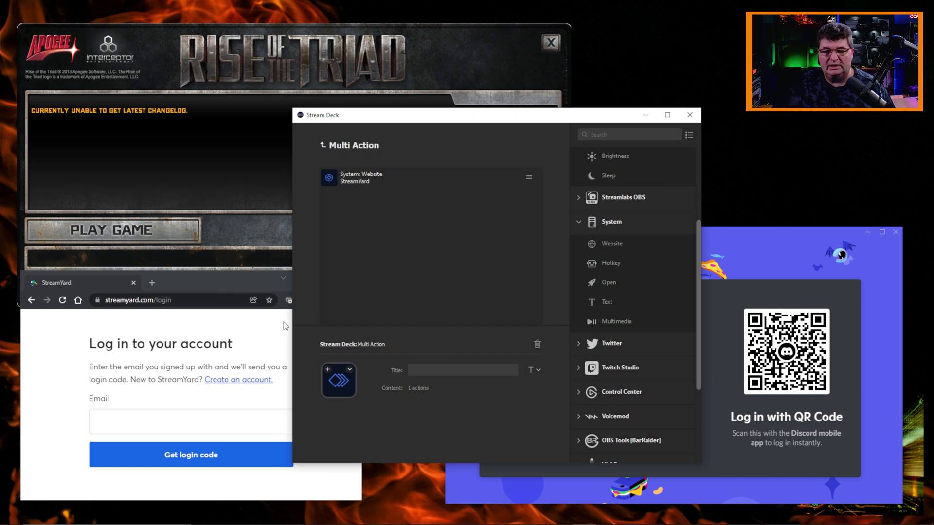
- Add a Windows Mover action after the StreamYard website action and title it "Relocate StreamYards"
scroll(623, 360, "down", 3)
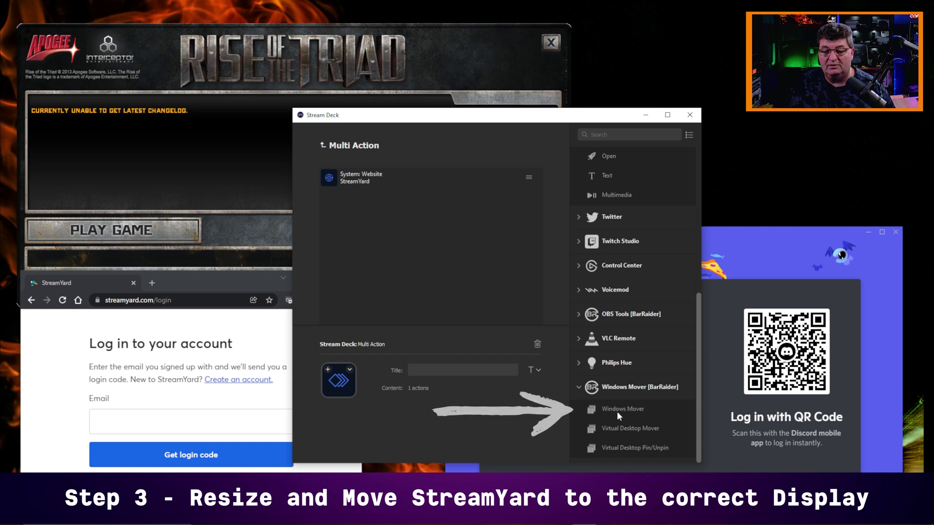
left_click_drag(622, 410, 369, 208)
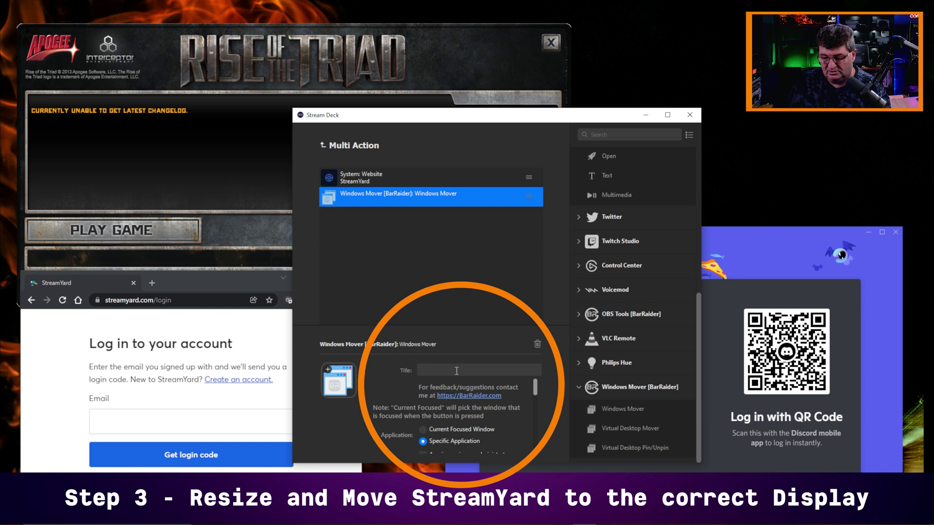
type("Relocate")
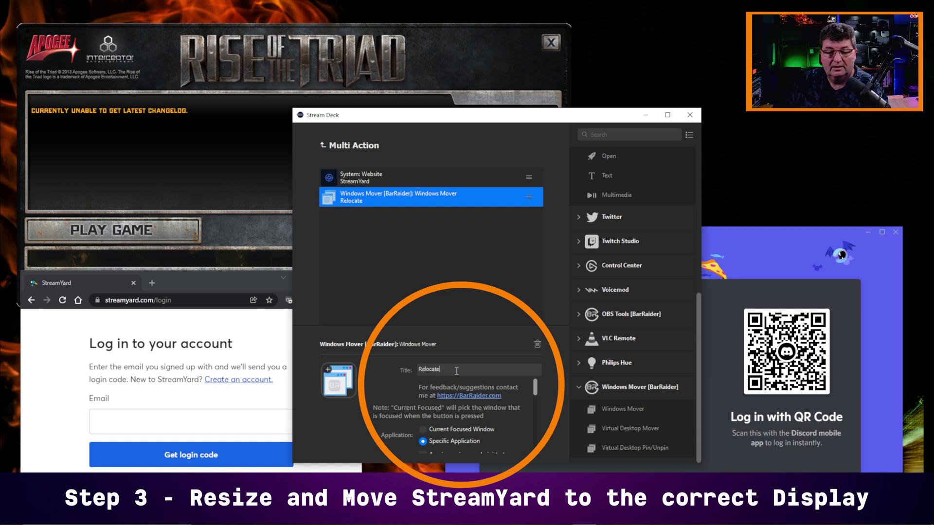
type(" SD")
type("rea")
type("mYards")
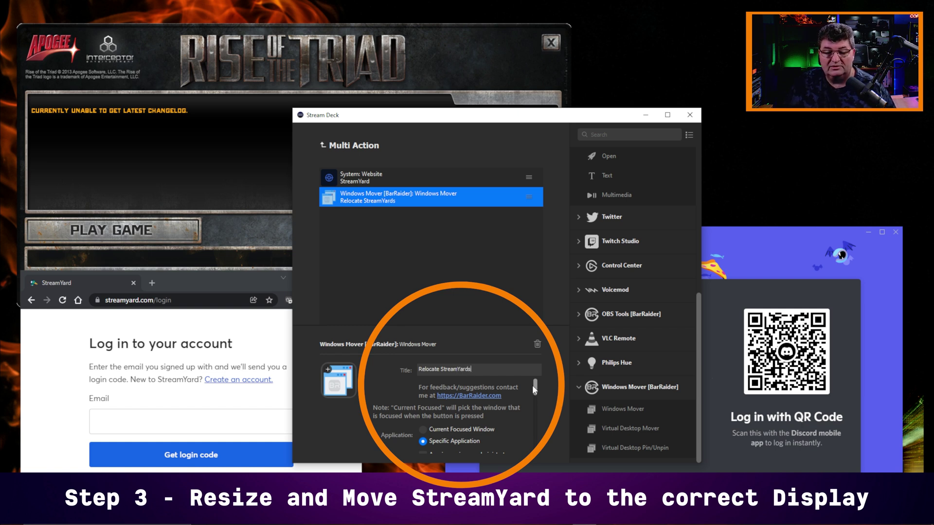
- Set the application that the Windows Mover action controls to chrome
left_click_drag(536, 388, 539, 404)
left_click(523, 395)
scroll(473, 298, "down", 3)
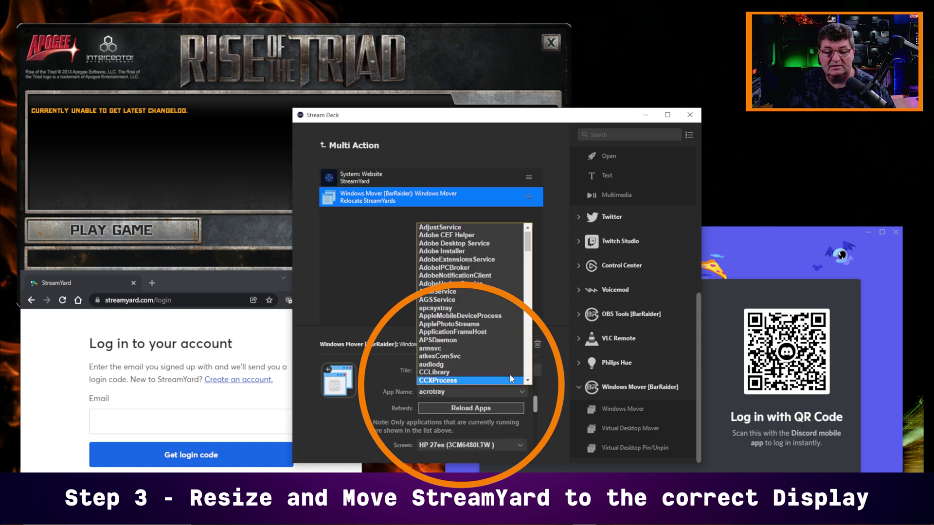
scroll(474, 300, "down", 2)
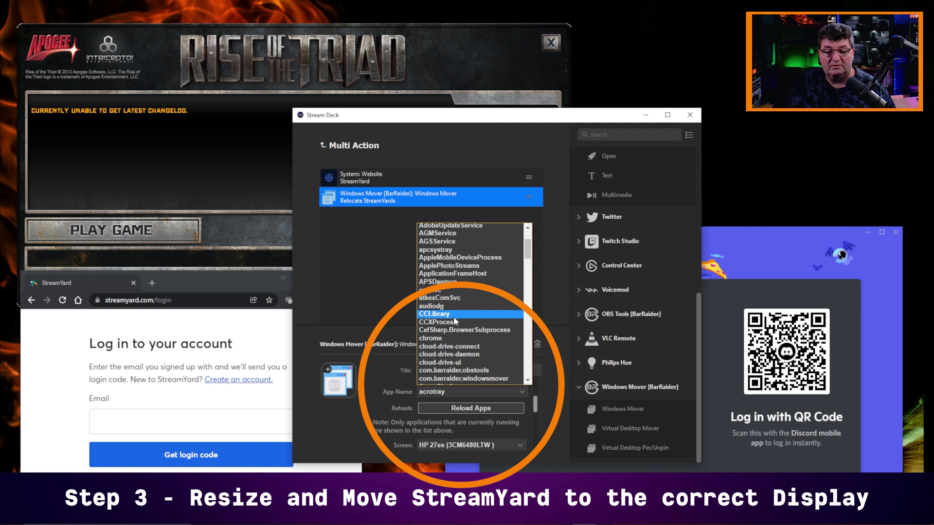
left_click(445, 340)
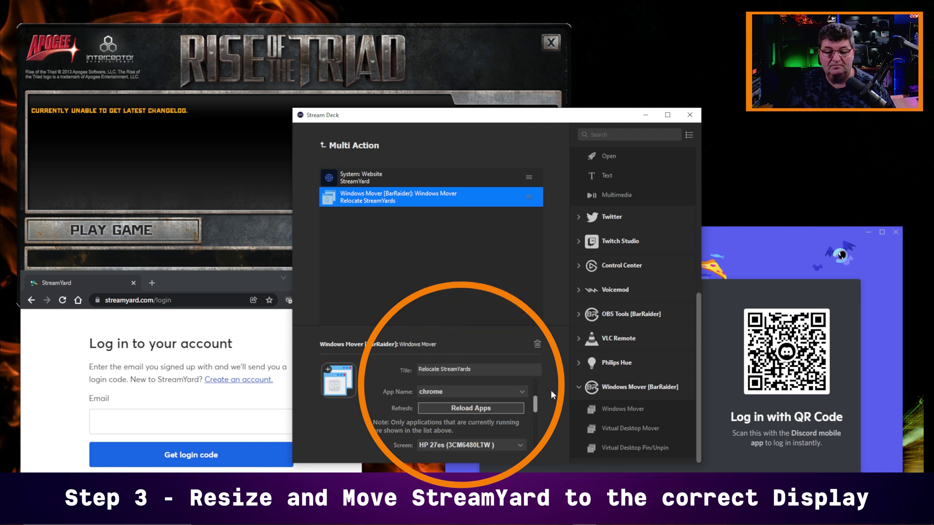
- Turn off friendly screen names for the Relocate StreamYards action and set its screen to \\.\DISPLAY2
scroll(532, 407, "down", 3)
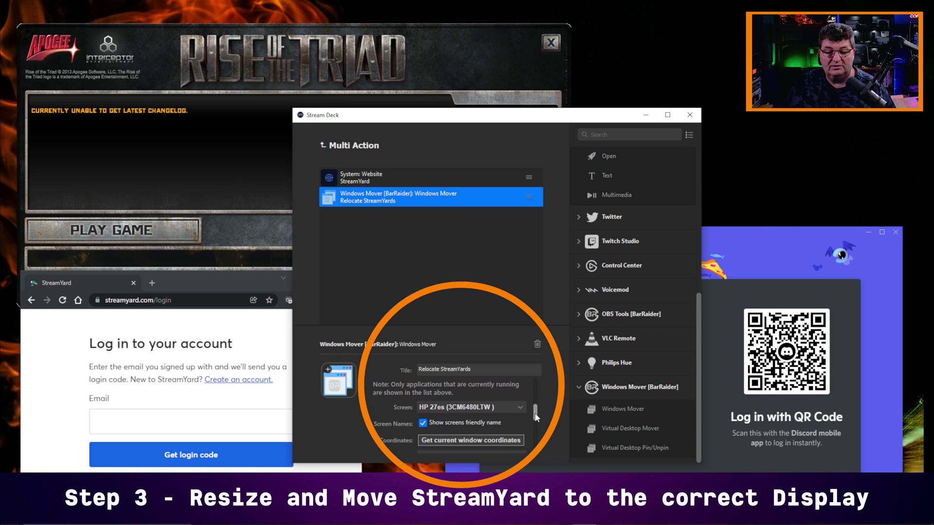
left_click(424, 408)
left_click(520, 391)
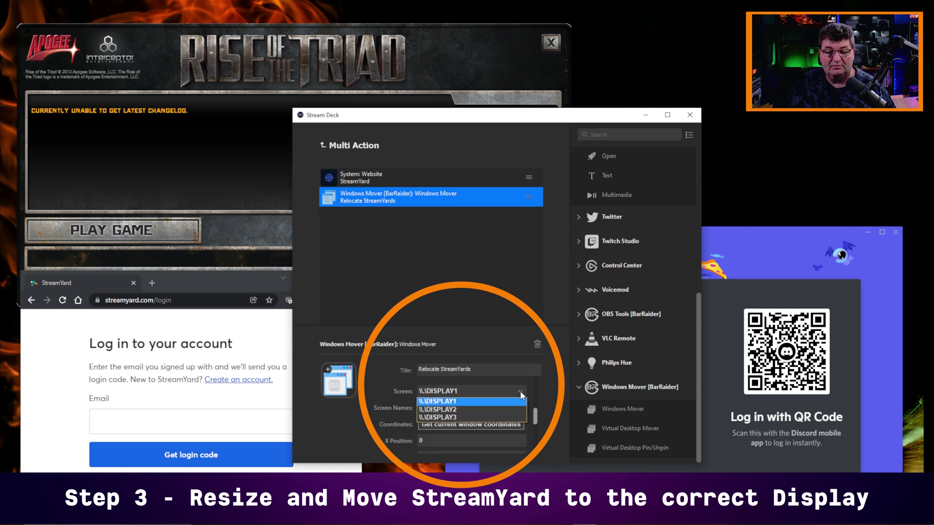
left_click(520, 391)
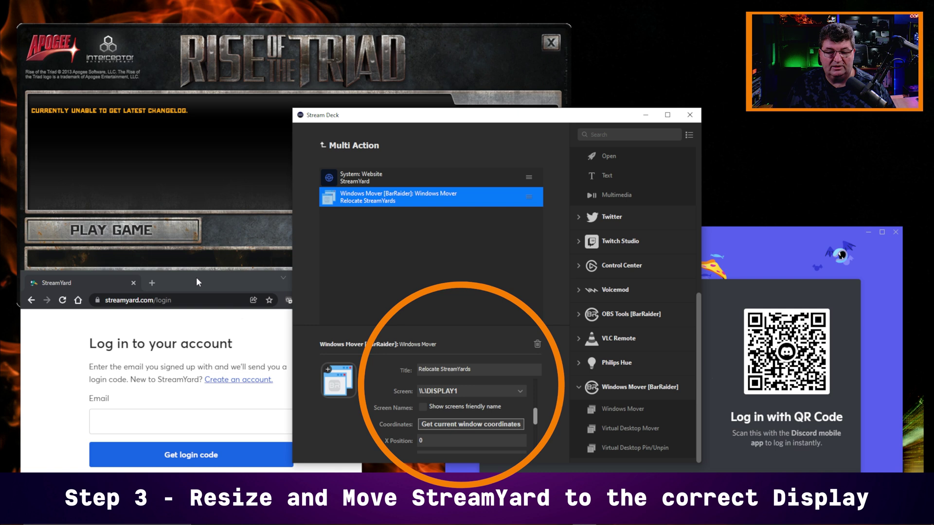
left_click(519, 392)
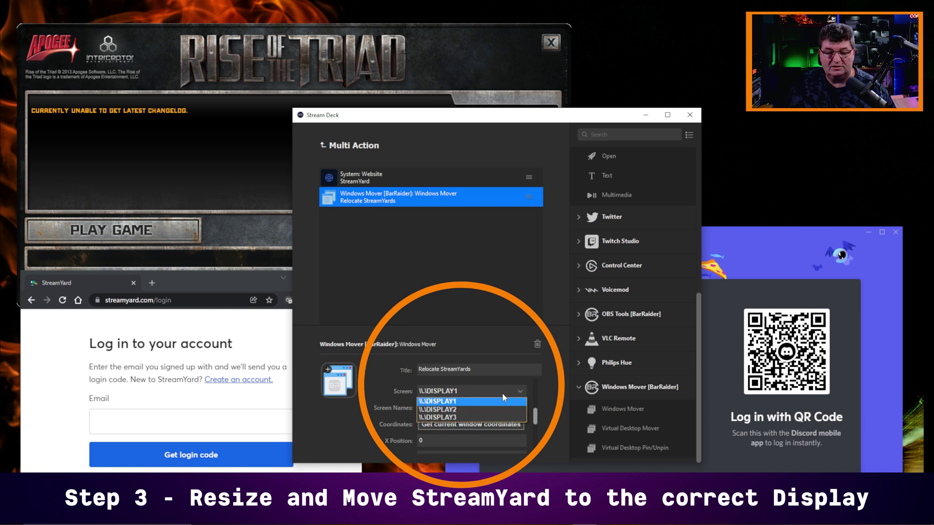
left_click(460, 407)
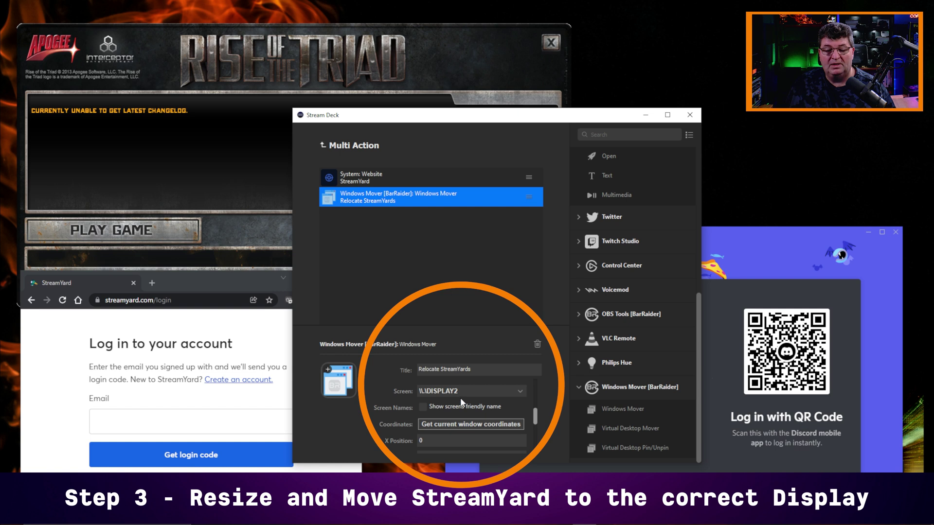
- Fill the Relocate StreamYards action's X and Y positions from Chrome's current window coordinates and review its resize options
scroll(533, 415, "down", 1)
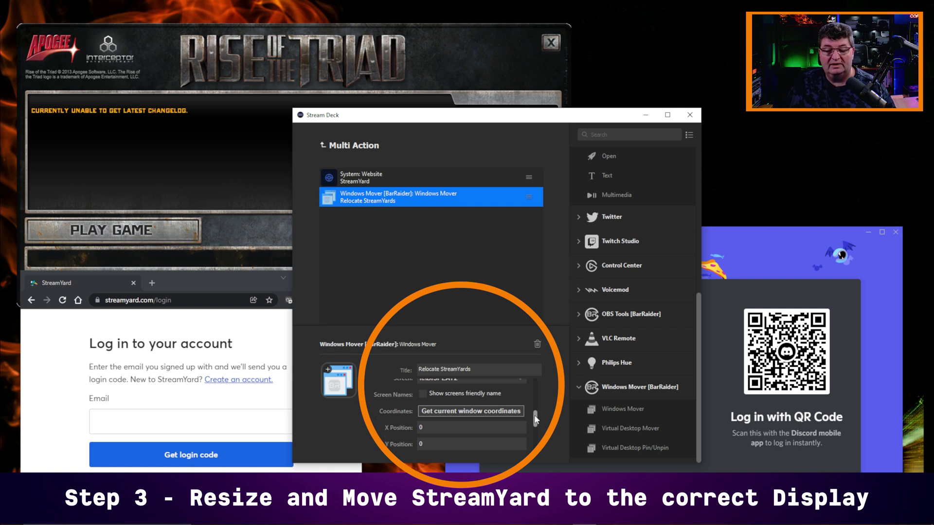
left_click(492, 407)
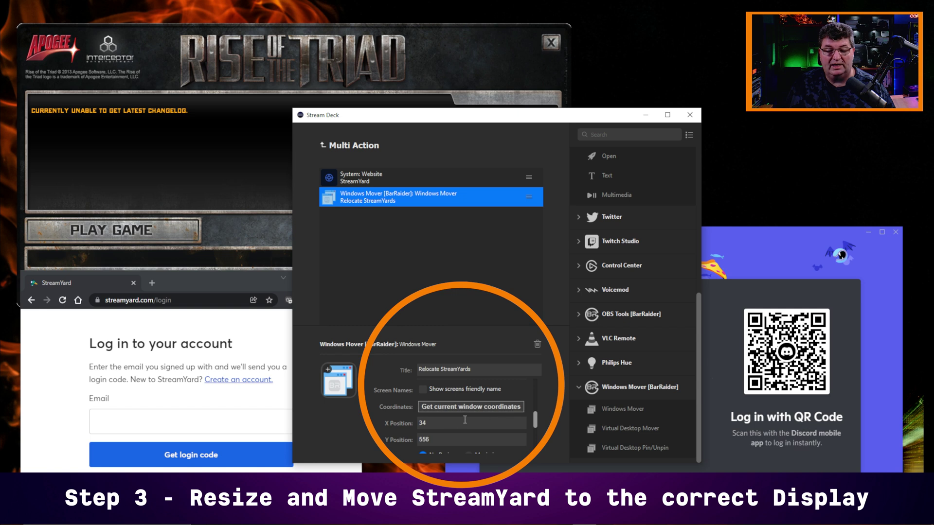
scroll(535, 424, "down", 3)
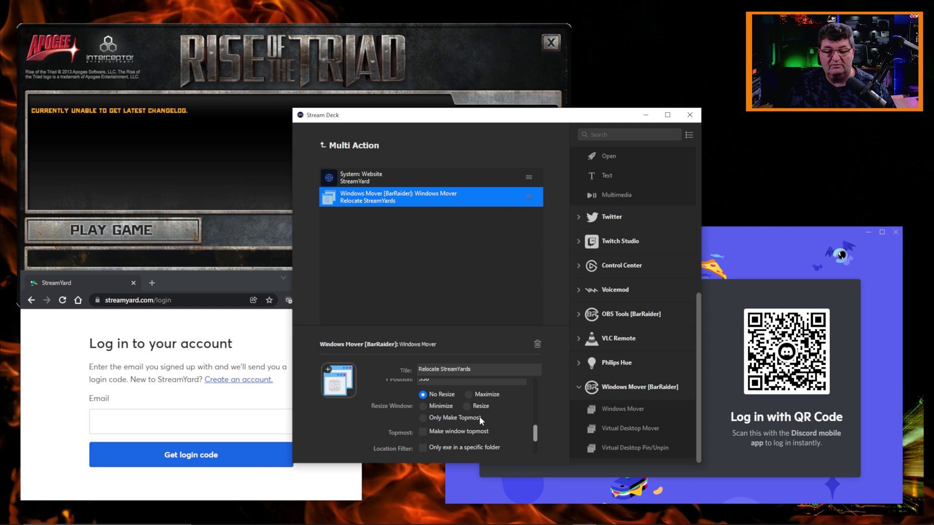
left_click_drag(537, 438, 536, 411)
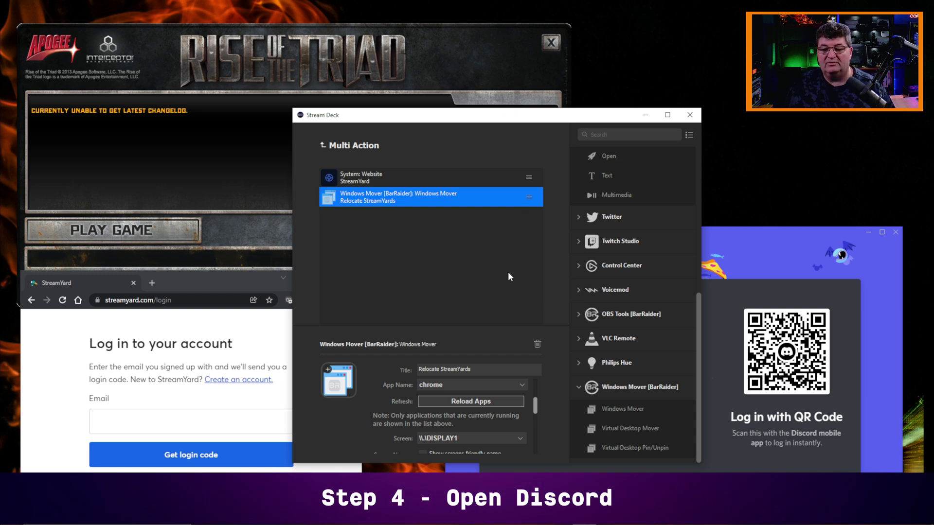
- Add a System Open action after the Relocate StreamYards action and title it Discord
scroll(629, 288, "up", 5)
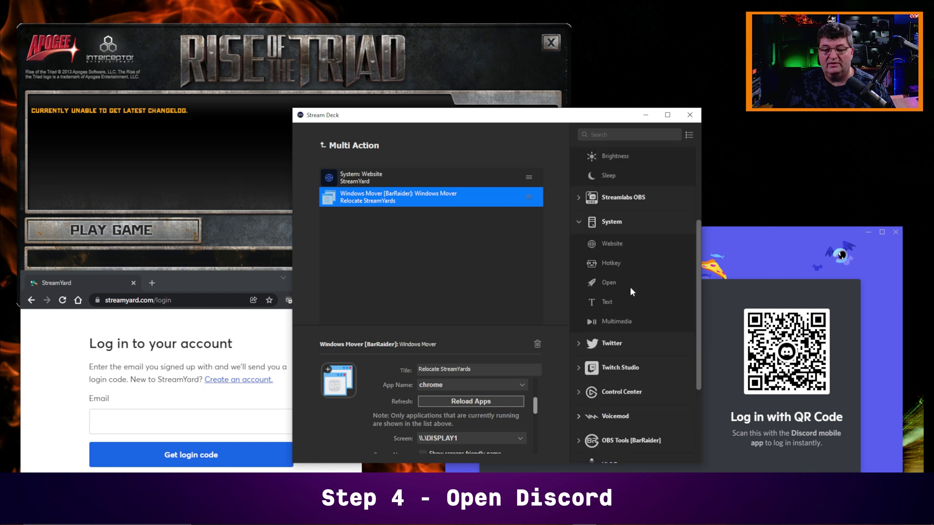
scroll(629, 321, "down", 3)
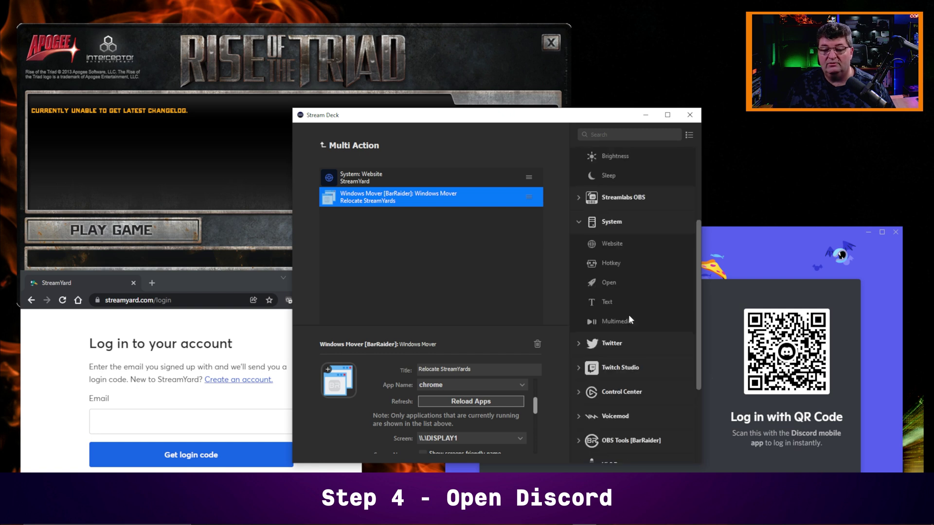
mouse_move(607, 281)
left_mouse_down()
mouse_move(345, 228)
mouse_move(362, 217)
left_mouse_up()
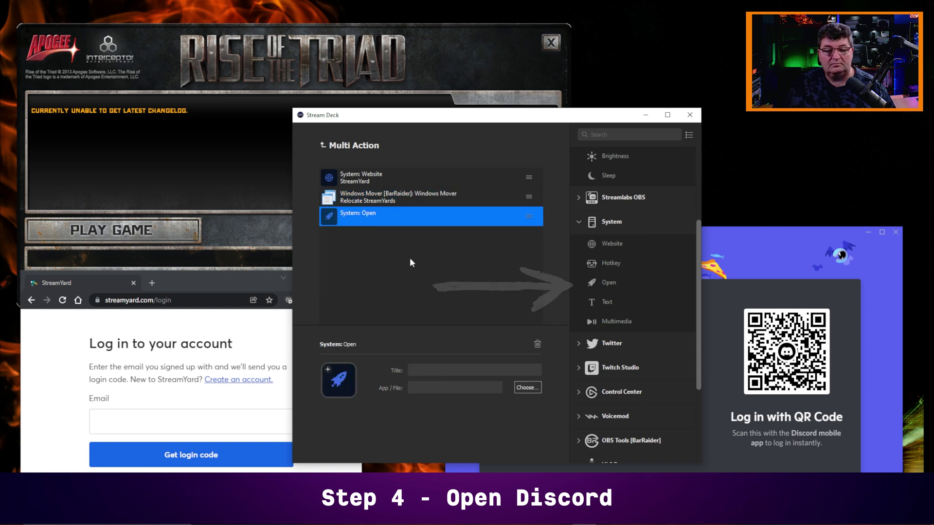
left_click(455, 367)
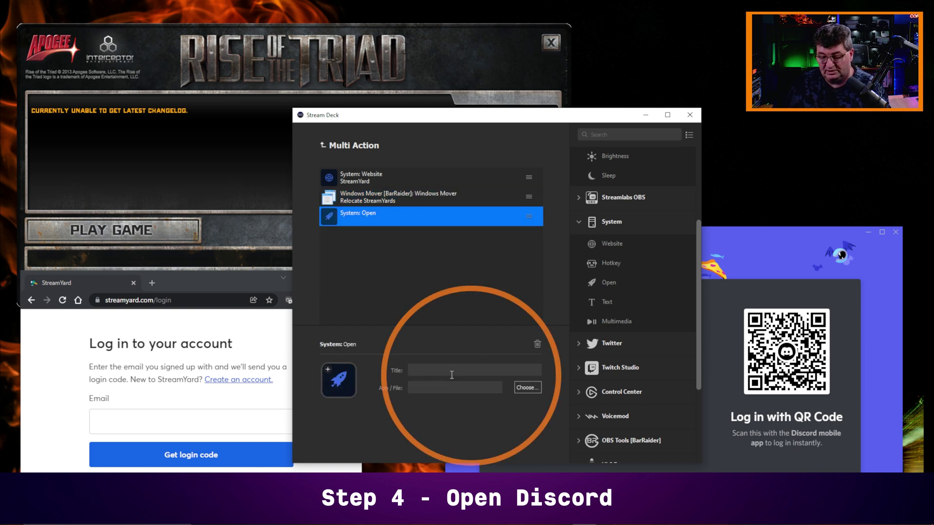
type("Discord")
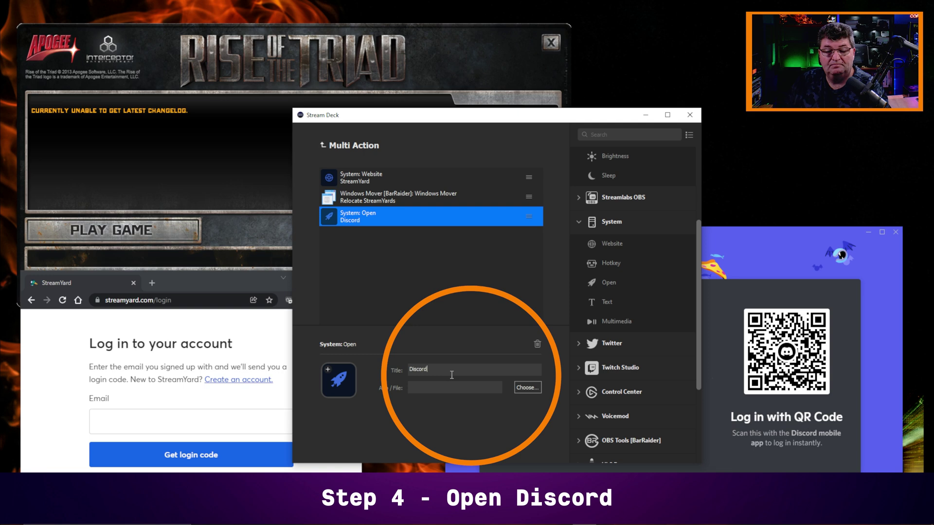
- Locate the Discord shortcut in the Start Menu's Programs\Discord Inc folder and copy its target path from its properties
left_click(524, 388)
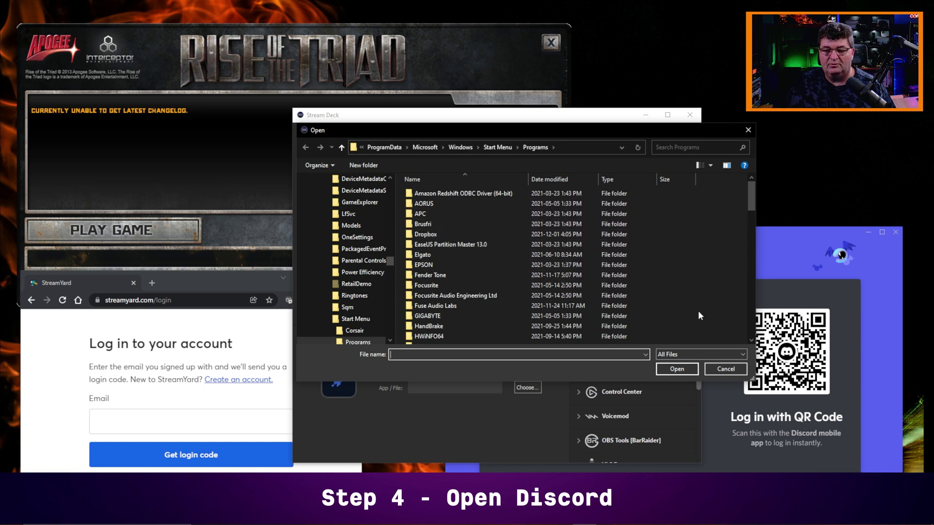
left_click(728, 368)
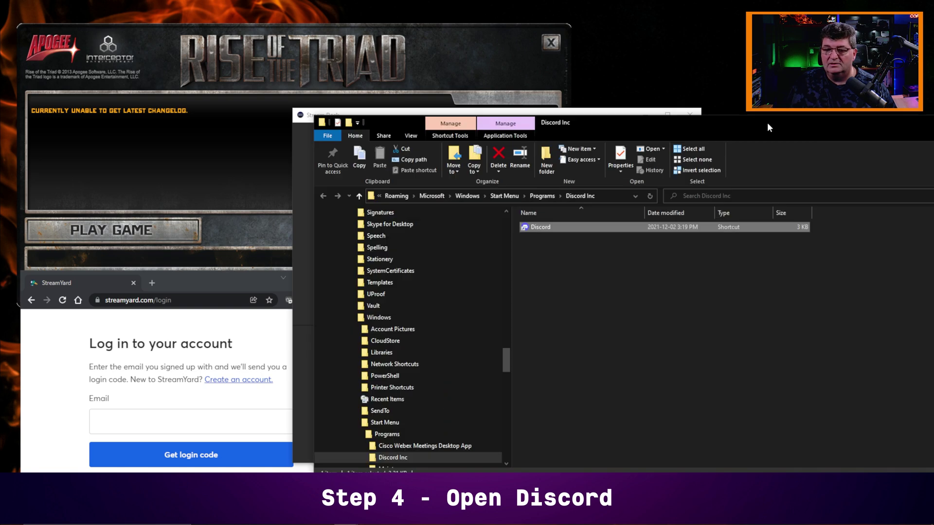
left_click_drag(767, 122, 583, 79)
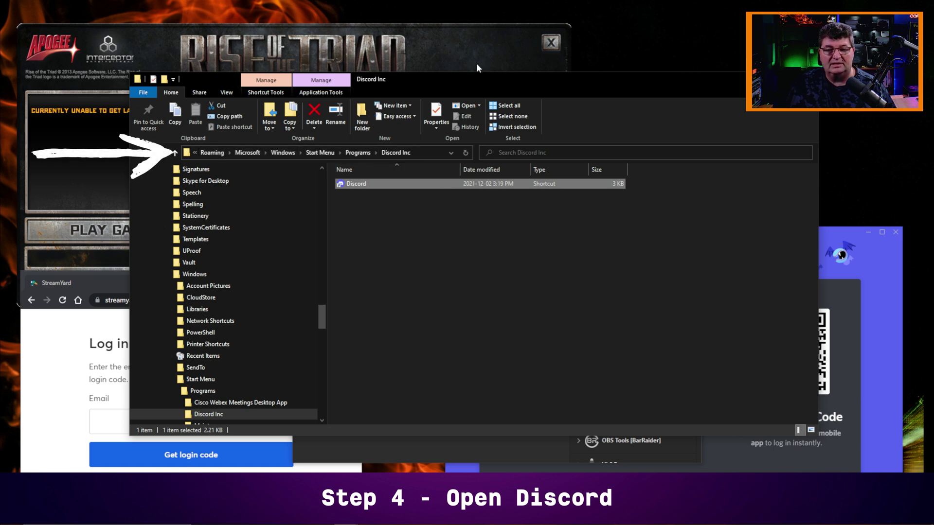
mouse_move(449, 82)
left_mouse_down()
mouse_move(491, 85)
mouse_move(478, 66)
mouse_move(676, 106)
mouse_move(931, 108)
mouse_move(893, 110)
left_mouse_up()
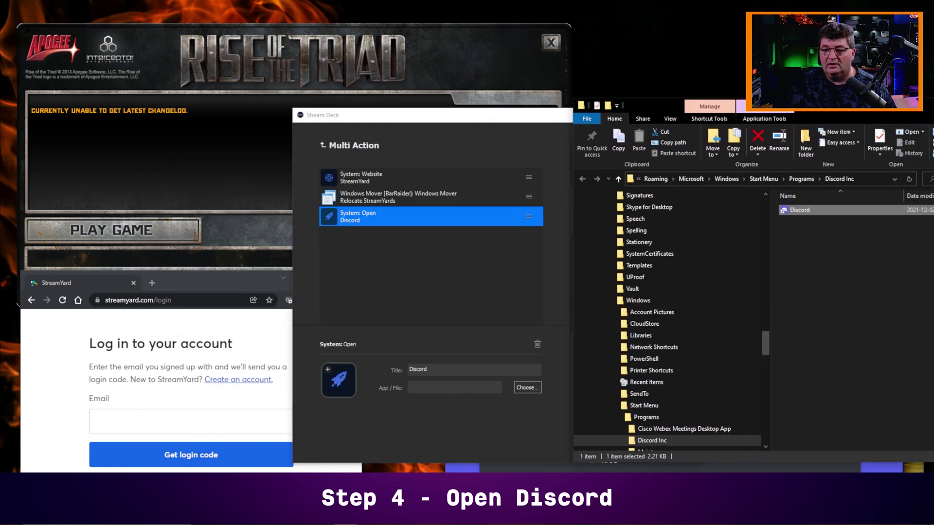
left_click_drag(897, 116, 712, 121)
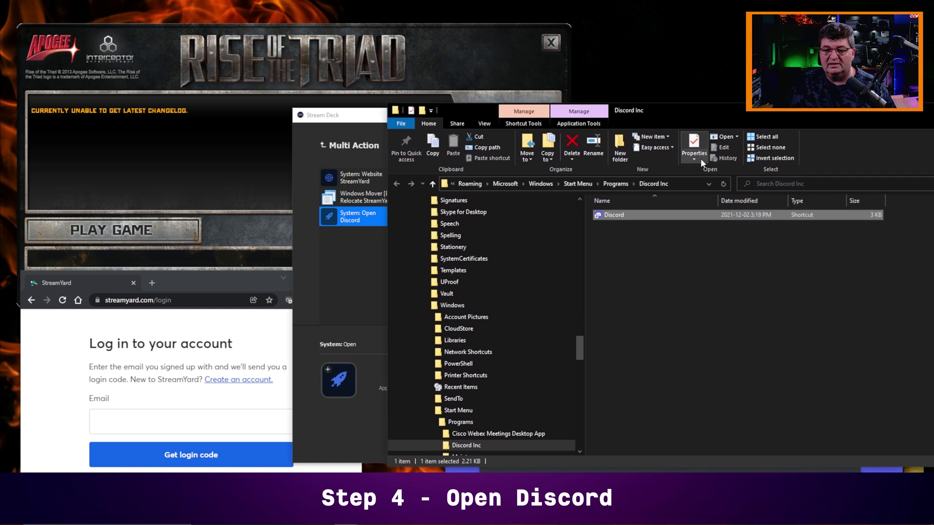
right_click(682, 214)
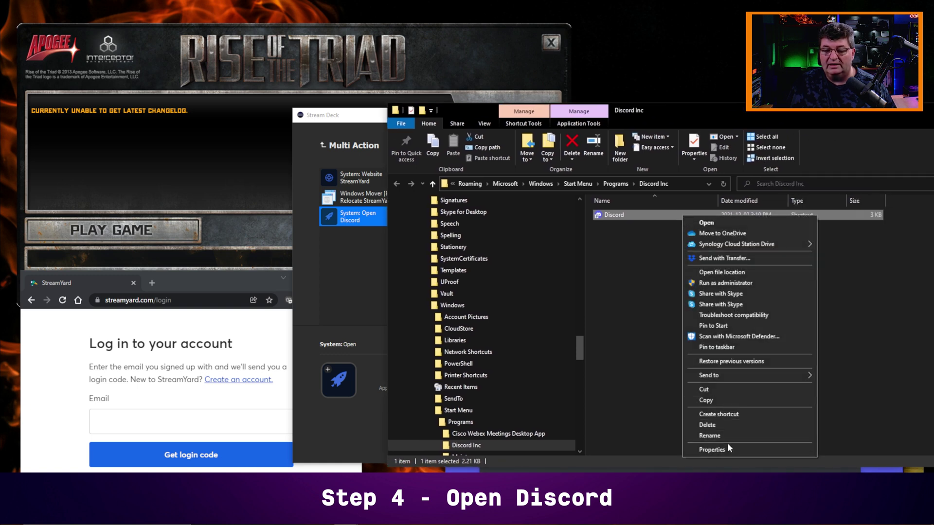
left_click(675, 109)
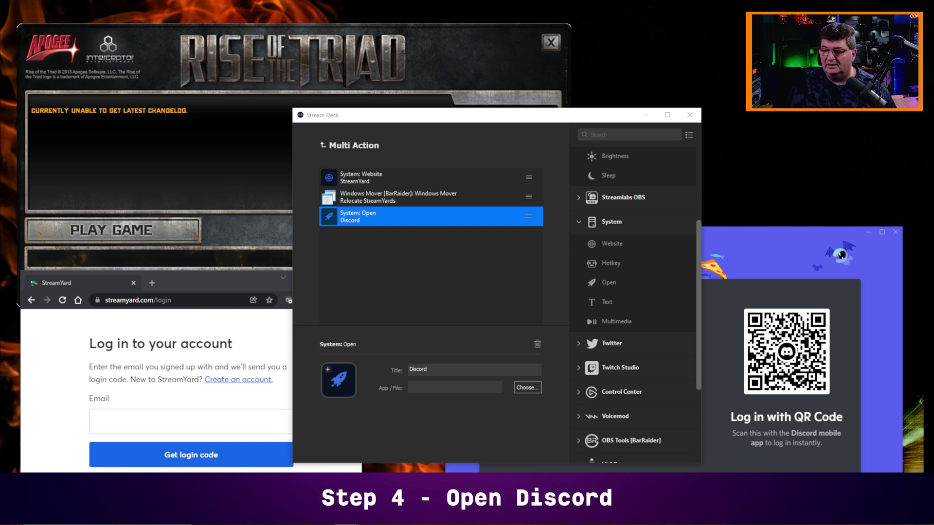
- Set the Discord Open action's App / File to the copied path of Discord's Update.exe with --processStart Discord.exe
left_click(451, 393)
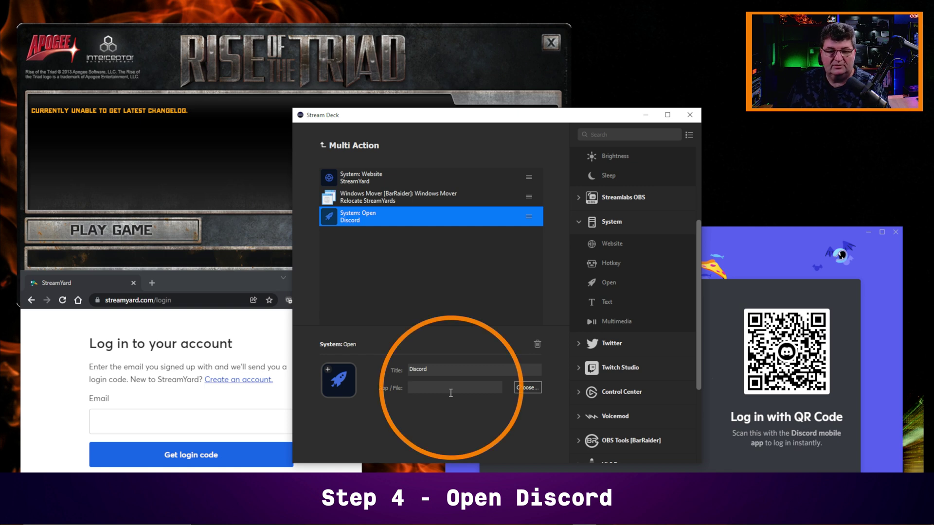
key("ctrl+v")
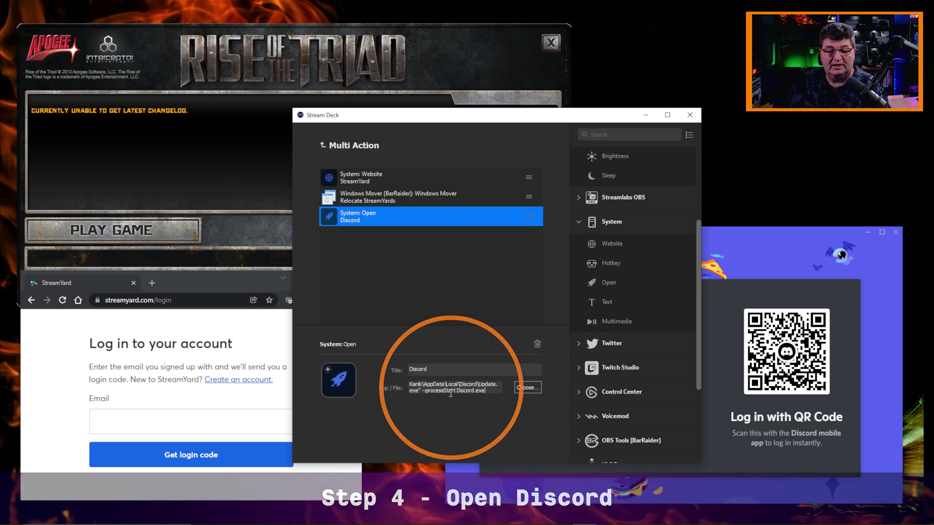
left_click(440, 306)
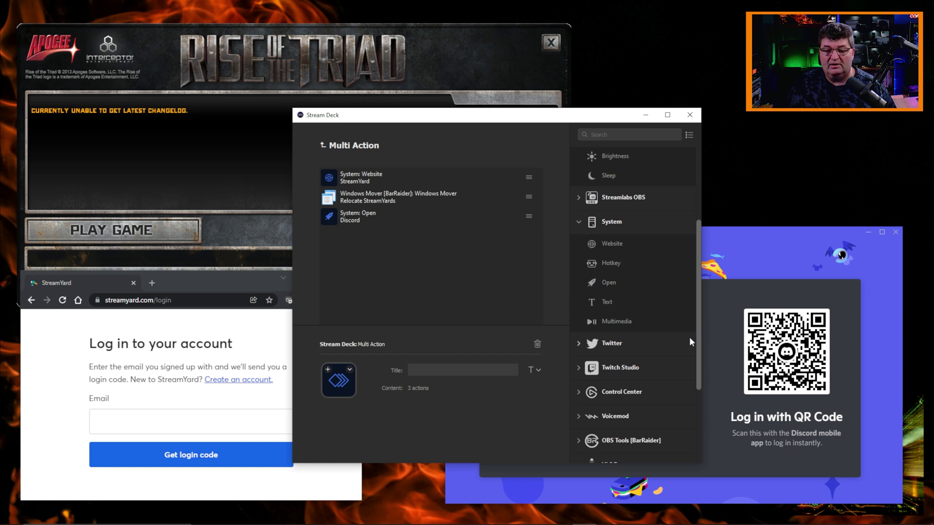
- Add a Windows Mover action after the Discord Open action and title it "Relocate Discord"
left_click(805, 234)
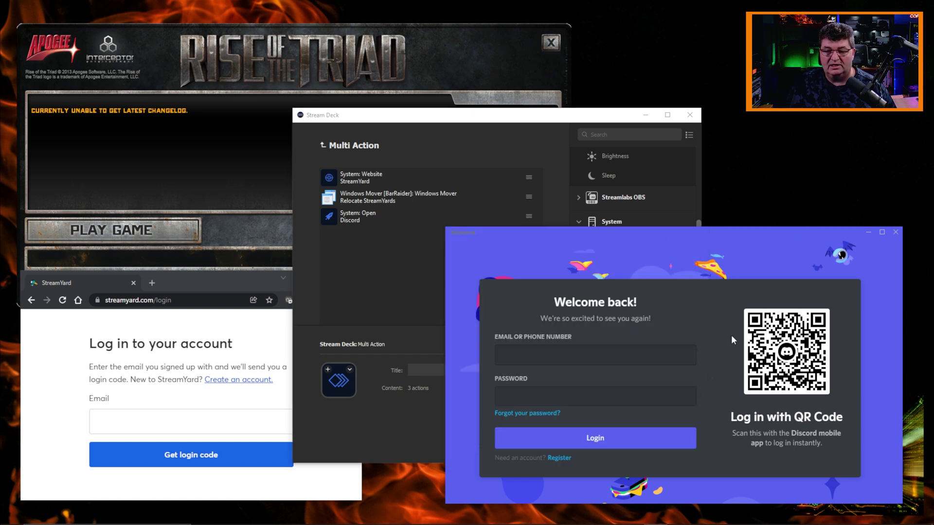
left_click(526, 219)
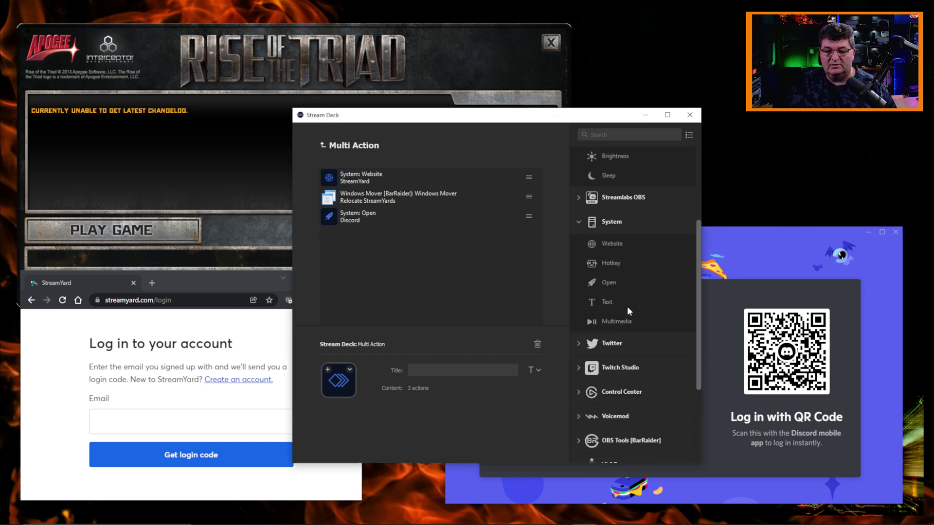
scroll(626, 305, "down", 3)
left_click_drag(632, 408, 371, 235)
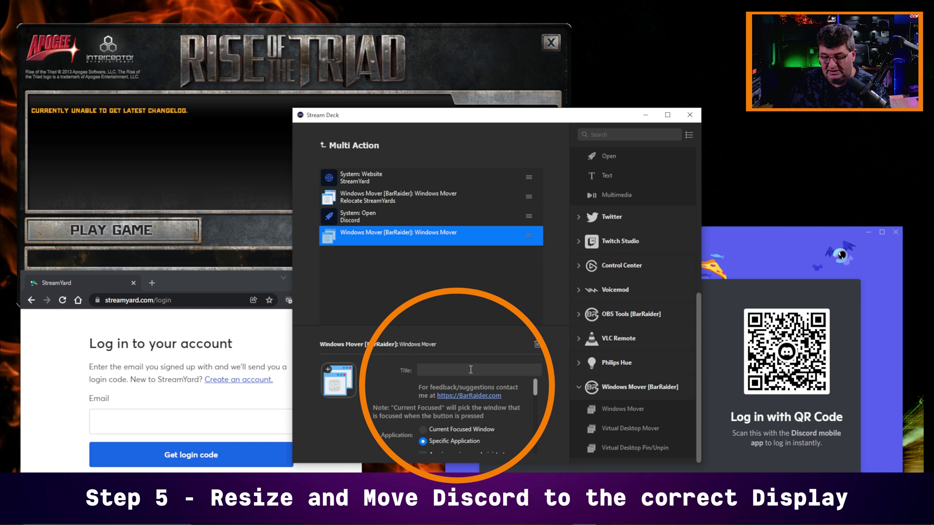
type("Reloca")
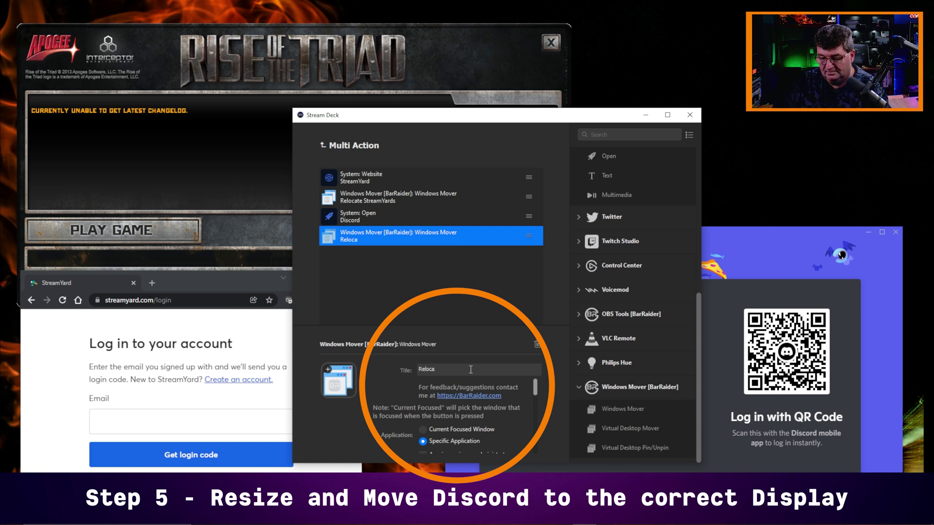
type("te Discord")
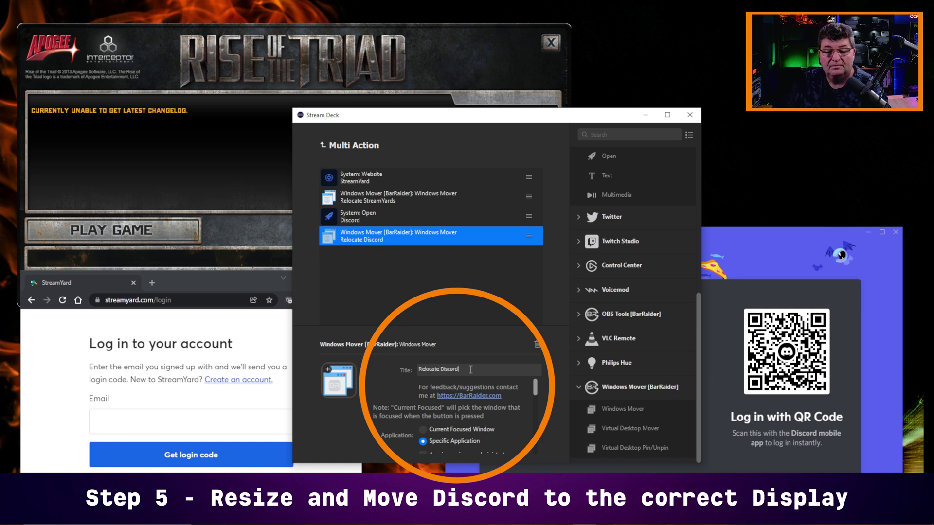
- Set the application that the Relocate Discord action controls to Discord
left_click_drag(536, 386, 536, 404)
left_click(518, 389)
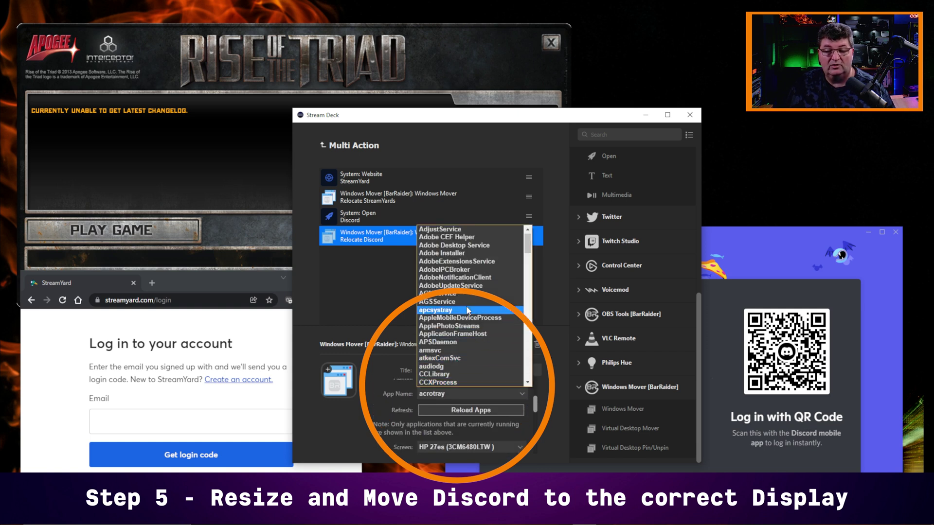
scroll(469, 295, "down", 3)
scroll(471, 295, "down", 6)
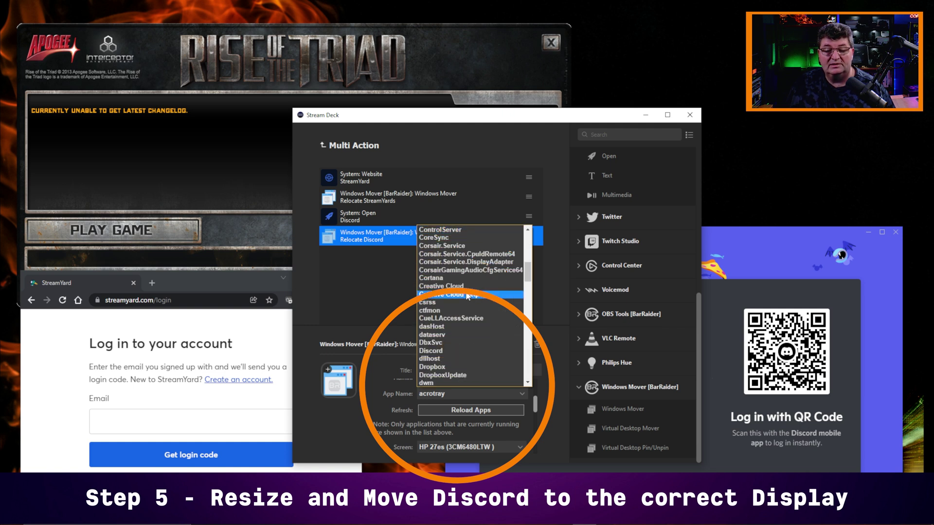
left_click(447, 350)
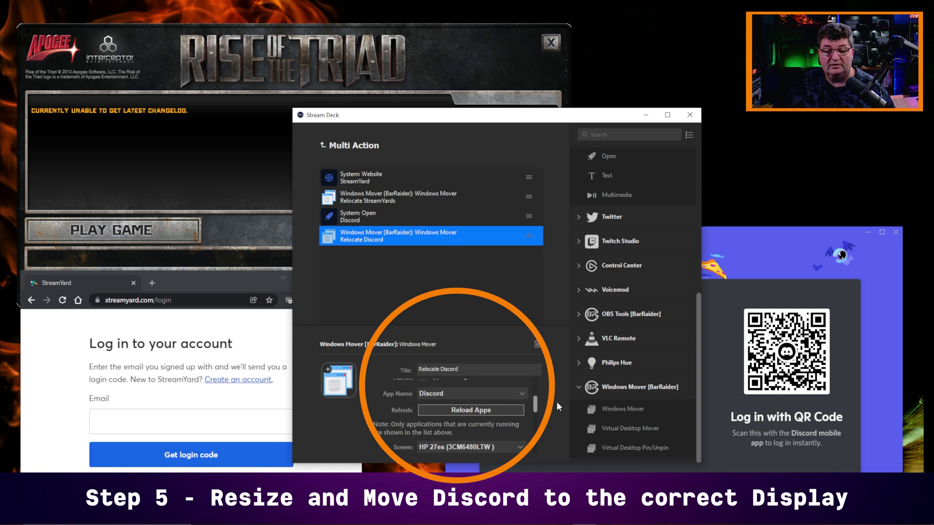
- Keep the HP 27es screen for the Relocate Discord action and fill its X and Y position from Discord's current window coordinates
left_click_drag(536, 409, 536, 418)
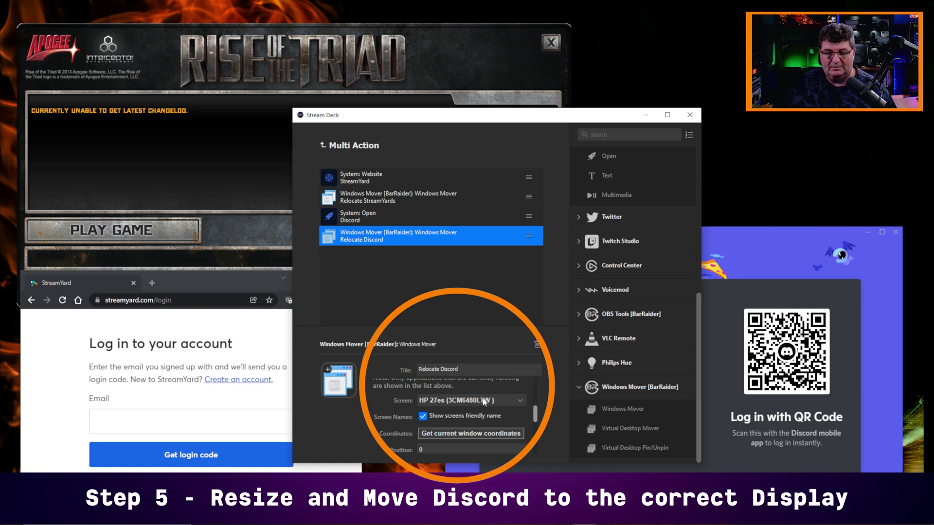
left_click(512, 398)
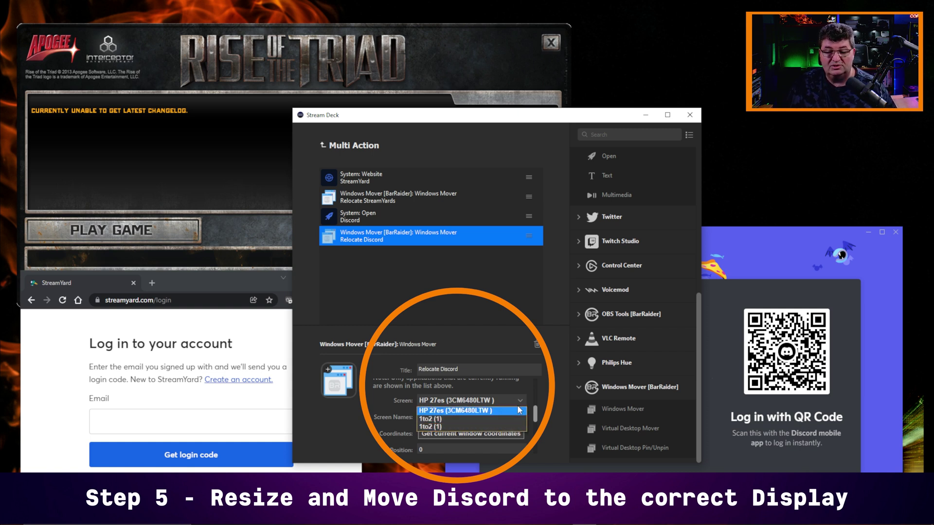
left_click(520, 400)
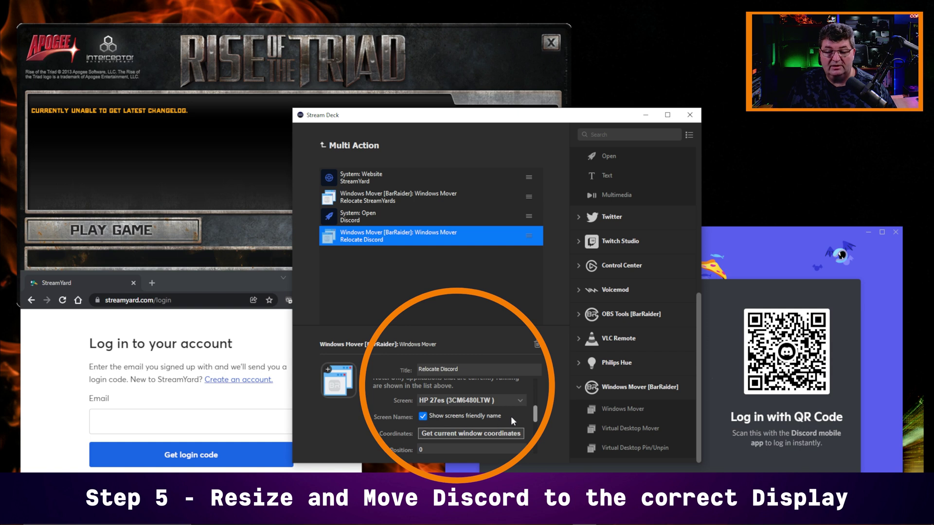
left_click_drag(537, 414, 535, 423)
left_click(478, 397)
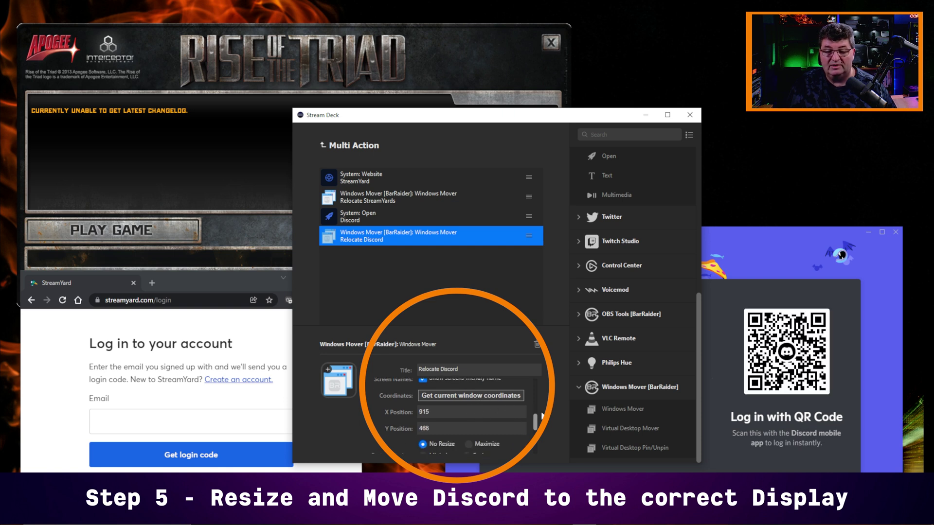
- Make the Discord window topmost in the Relocate Discord action, leaving the window at No Resize
left_click_drag(534, 421, 535, 428)
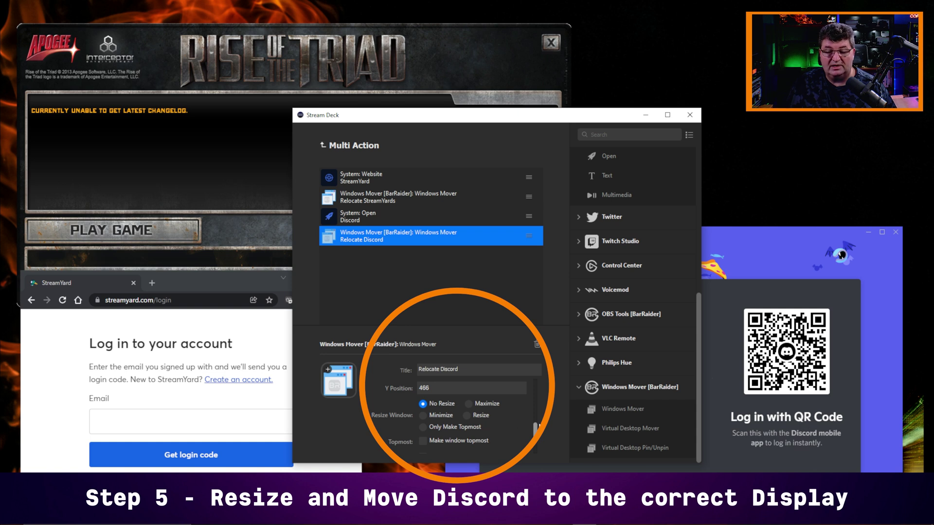
left_click_drag(535, 429, 535, 432)
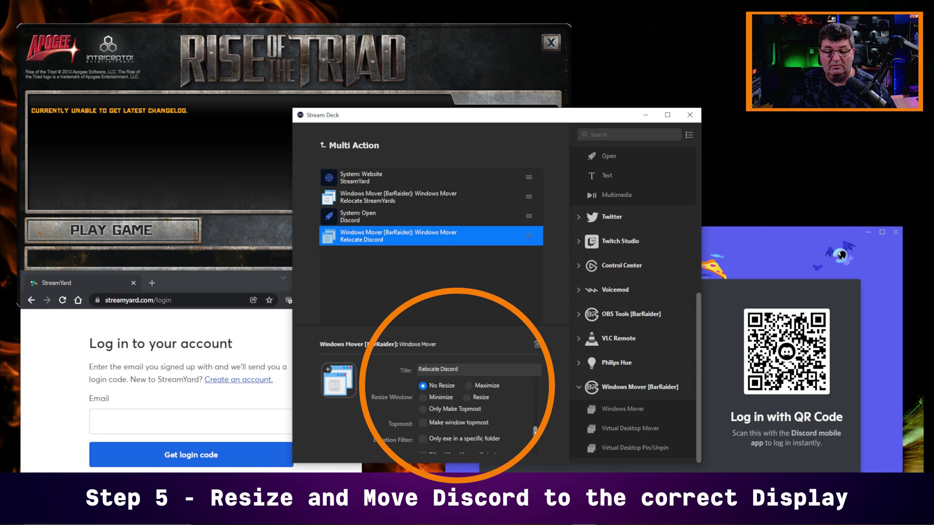
left_click(424, 425)
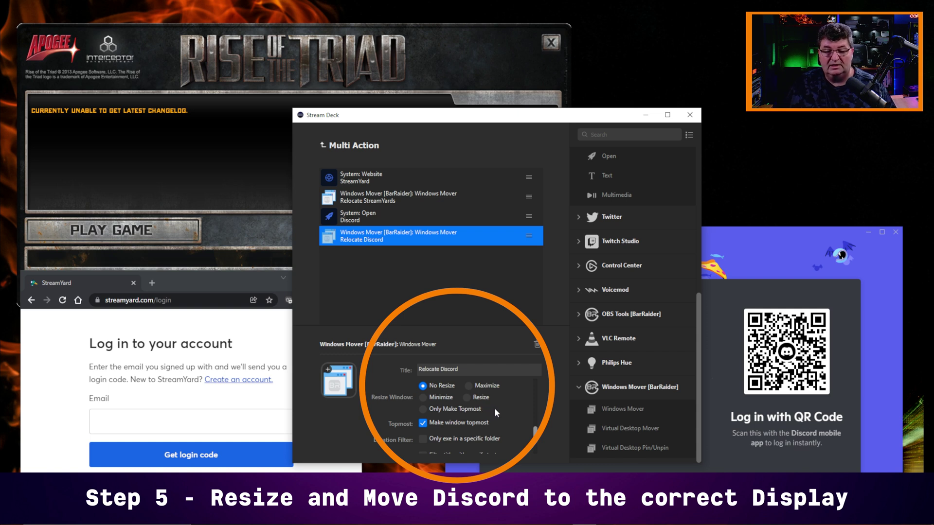
left_click(396, 263)
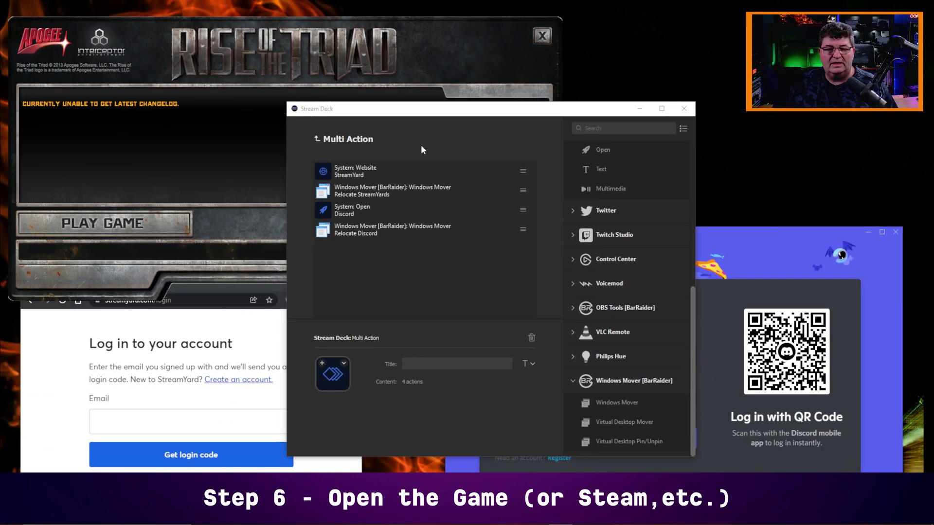
- Add a System Website action after Relocate Discord and title it "ROTT"
left_click(451, 32)
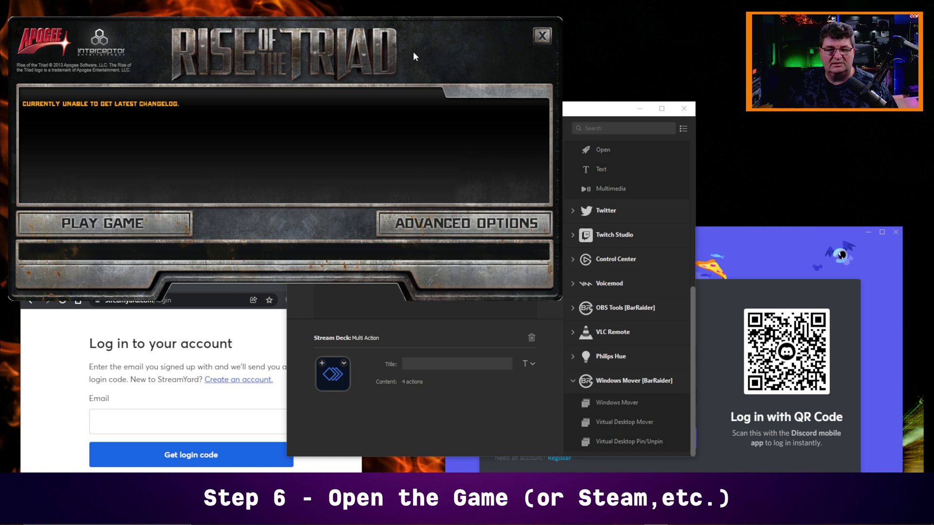
left_click(619, 113)
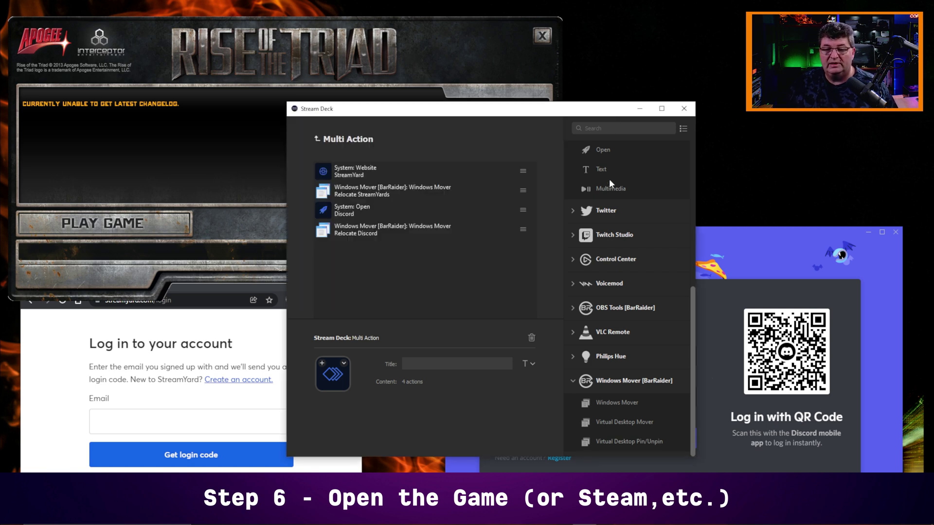
scroll(631, 277, "up", 1)
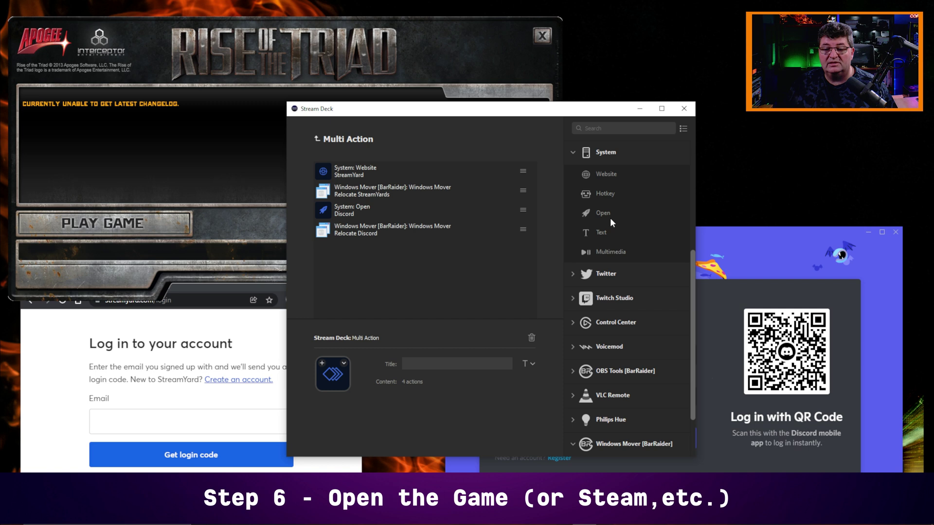
left_click_drag(608, 176, 354, 250)
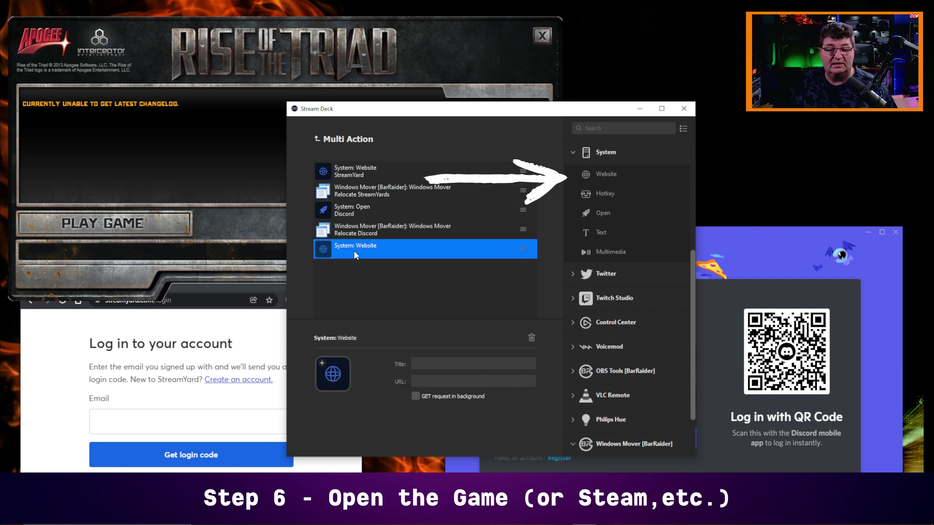
left_click(435, 367)
type("ROTT")
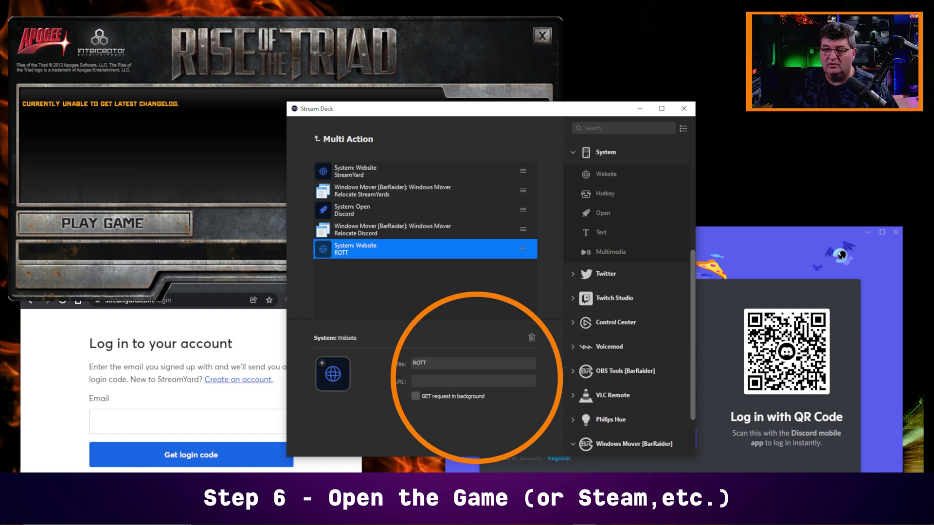
- Copy the URL of the Rise of the Triad shortcut in the Start Menu's Programs\Steam folder and set steam://rungameid/217140 as the ROTT action's URL
key("alt+Tab")
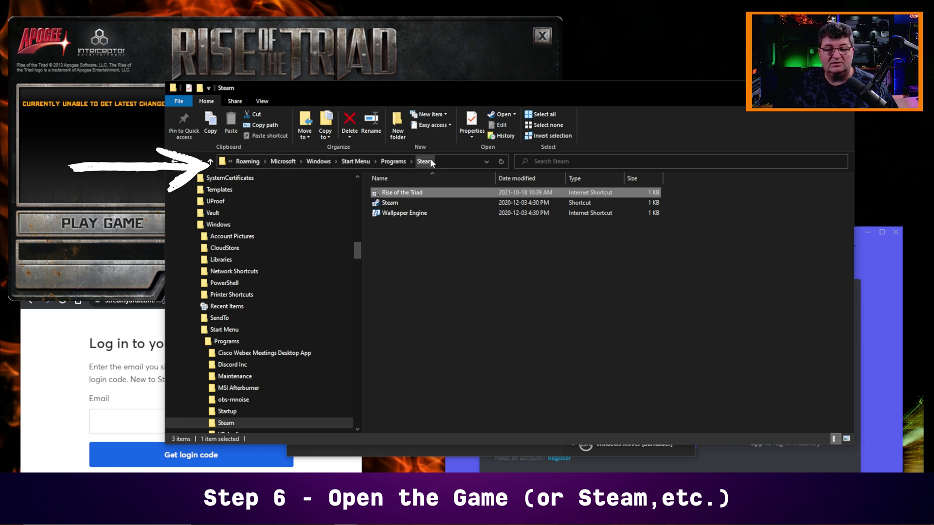
right_click(416, 194)
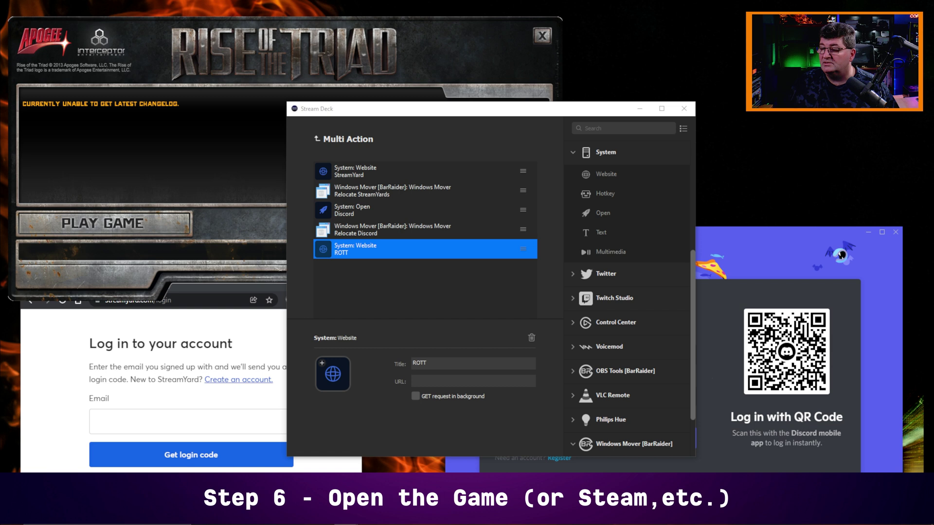
left_click(451, 382)
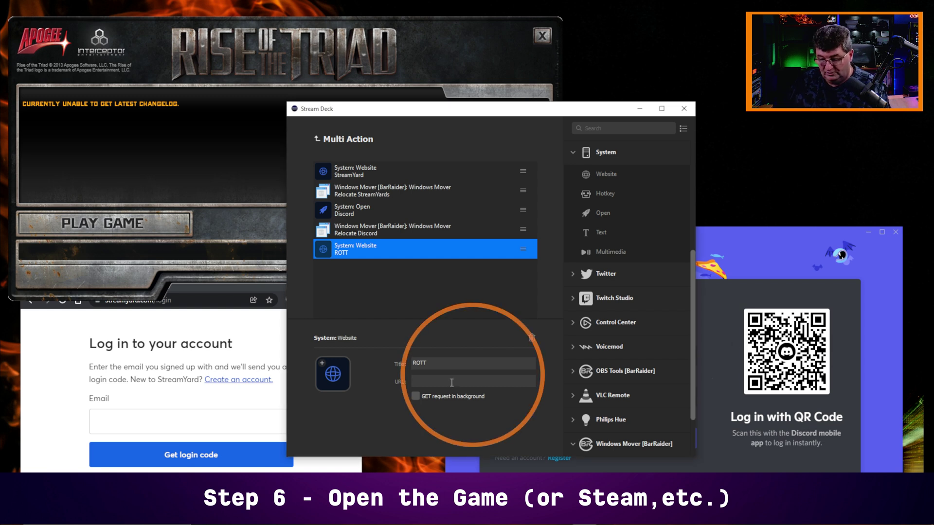
type("steam://rungameid/217140")
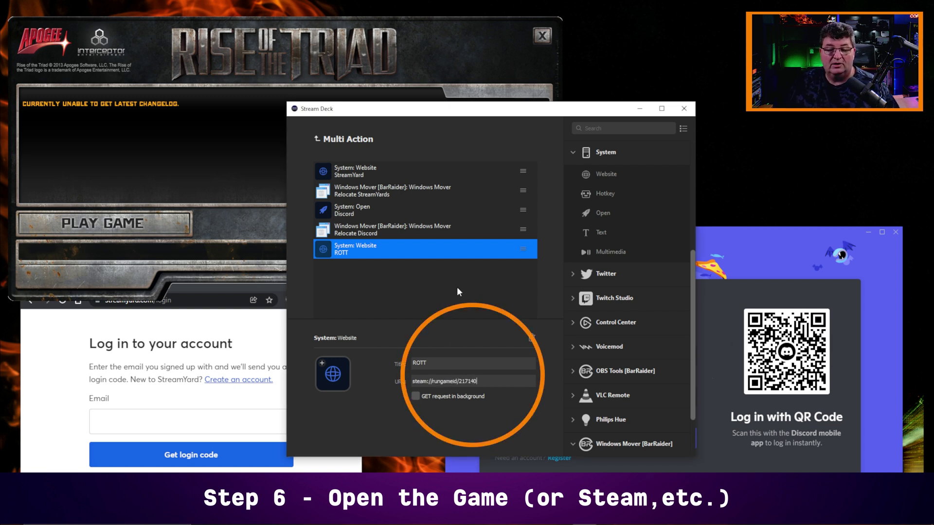
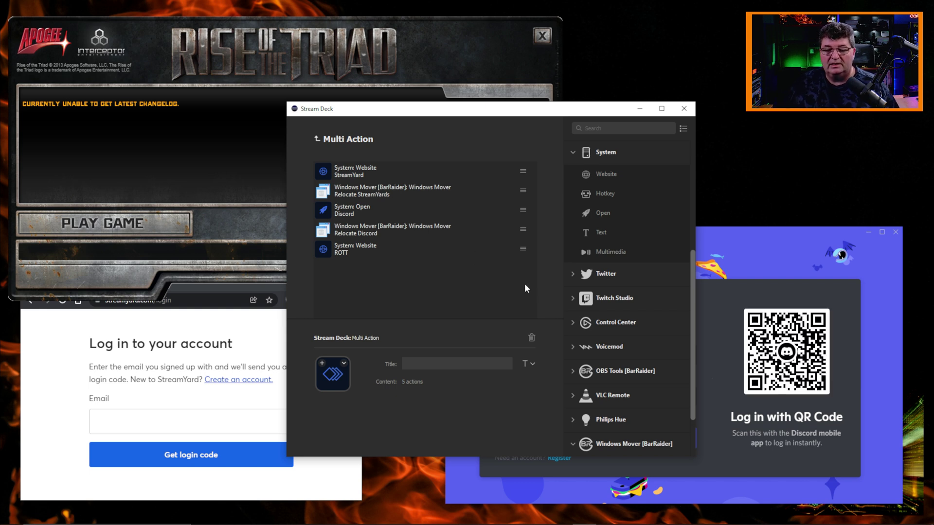
- Add a Windows Mover action after the ROTT Website action and title it "Relocate ROTT"
scroll(603, 332, "up", 2)
scroll(599, 340, "down", 3)
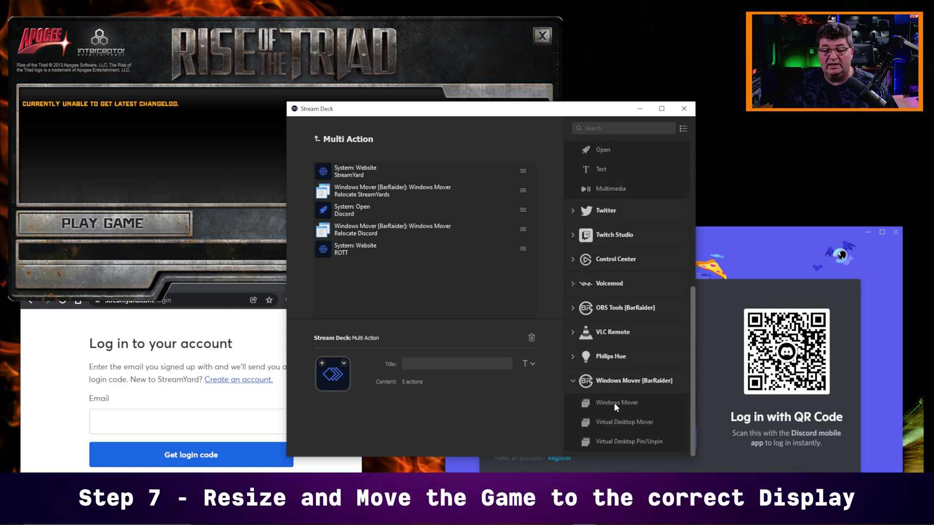
mouse_move(613, 402)
left_mouse_down()
mouse_move(352, 300)
mouse_move(360, 270)
left_mouse_up()
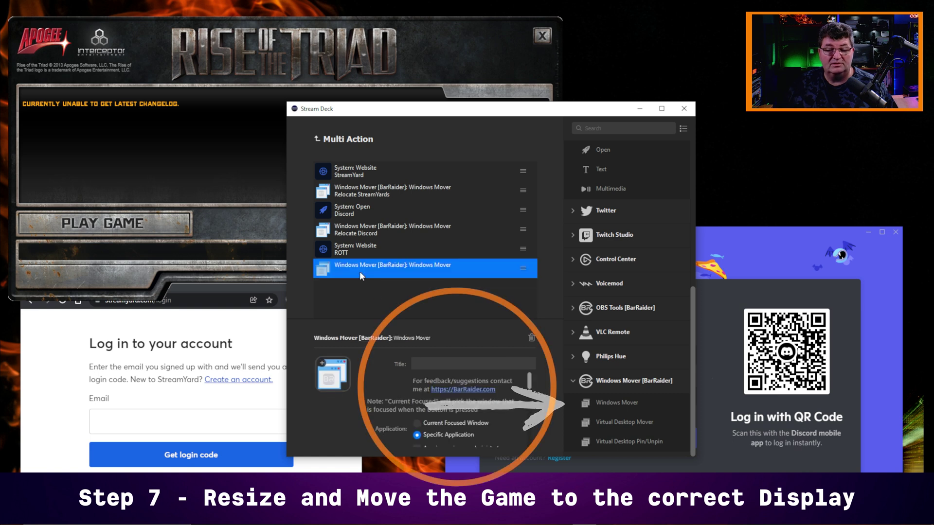
left_click(437, 365)
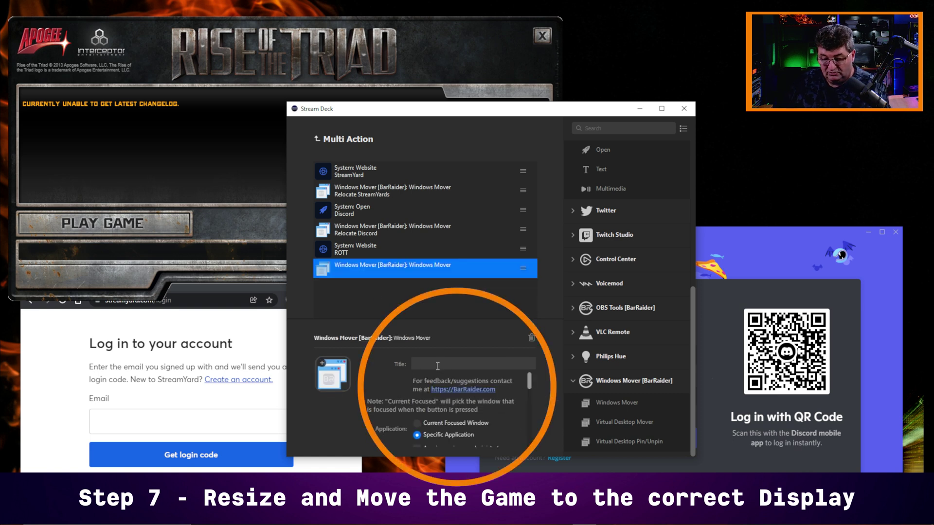
type("Relocate Ro")
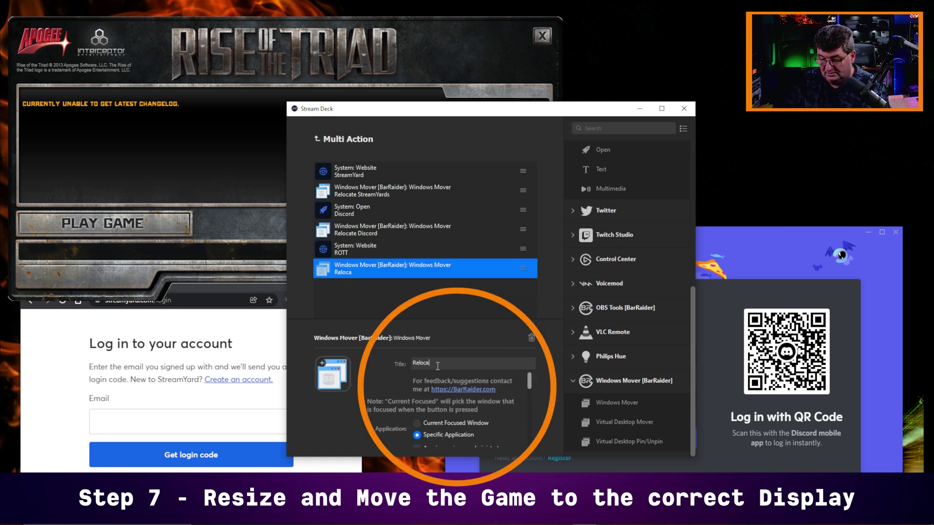
type("TT")
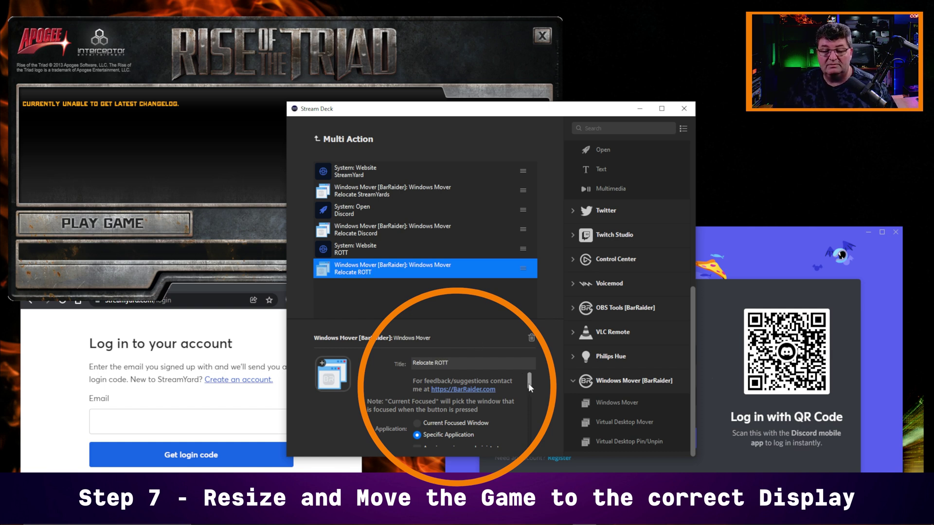
- Set the application that the Relocate ROTT action controls to ROTTLauncher
left_click_drag(528, 383, 529, 387)
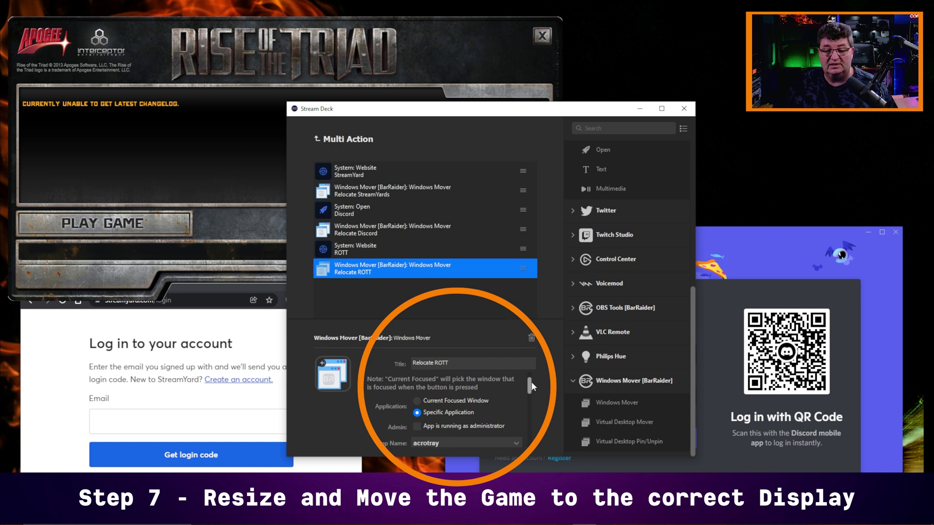
scroll(528, 386, "down", 2)
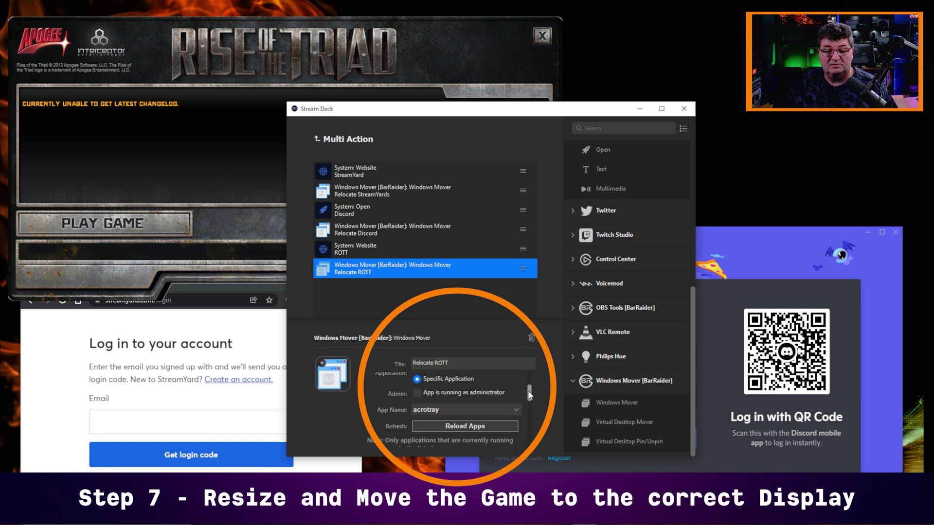
scroll(529, 393, "down", 1)
left_click(517, 397)
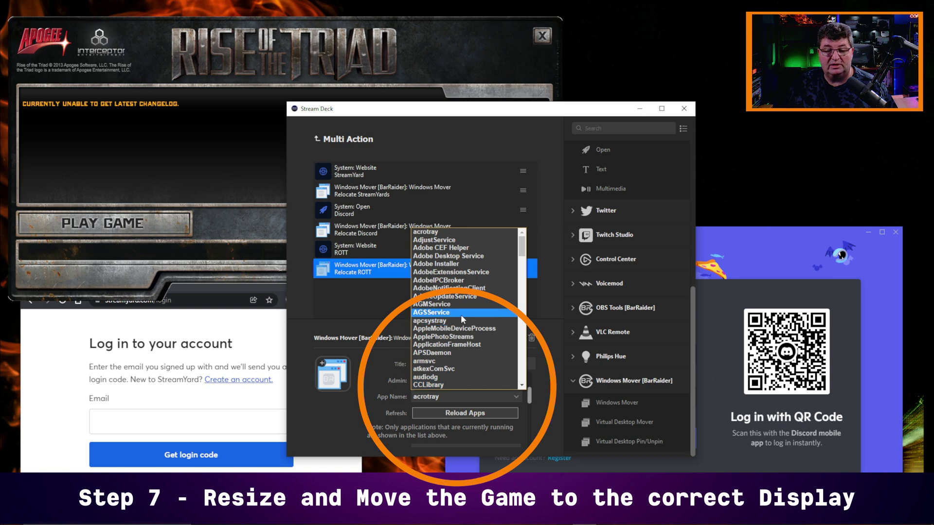
scroll(460, 314, "down", 10)
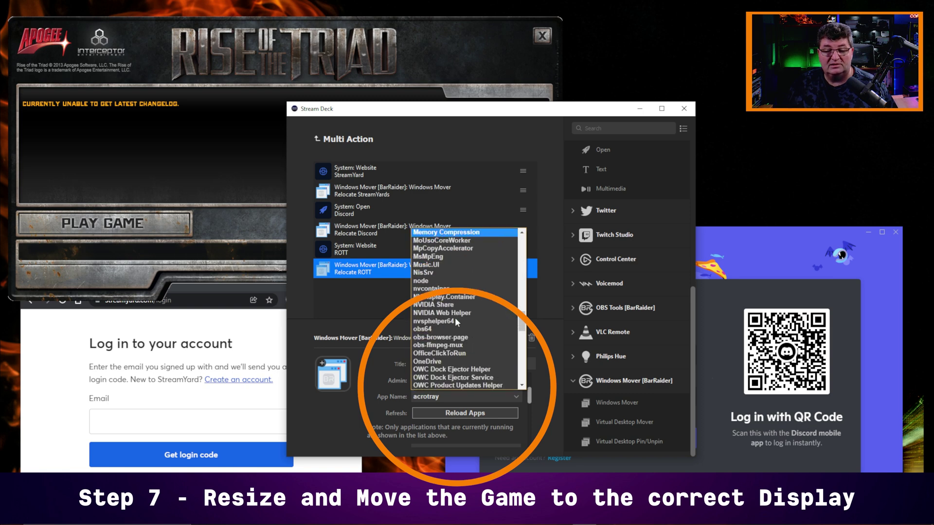
scroll(457, 322, "down", 10)
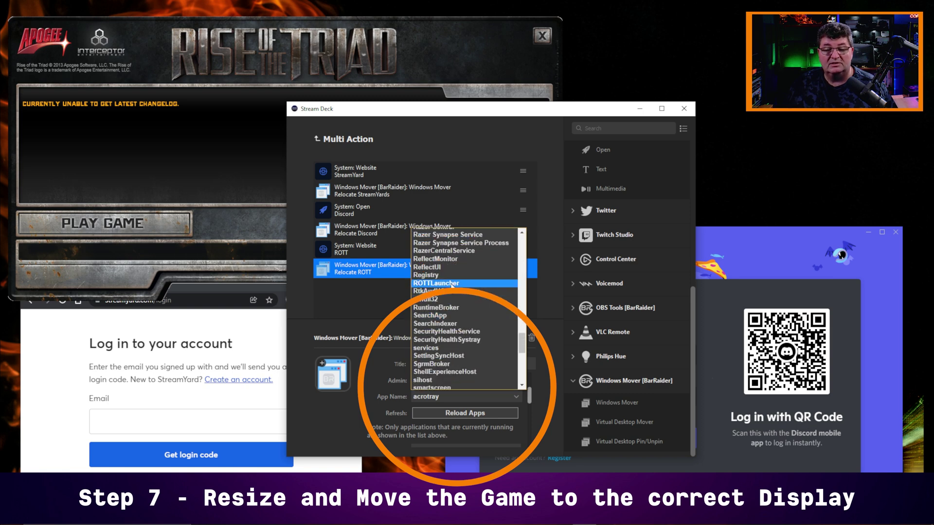
left_click(451, 286)
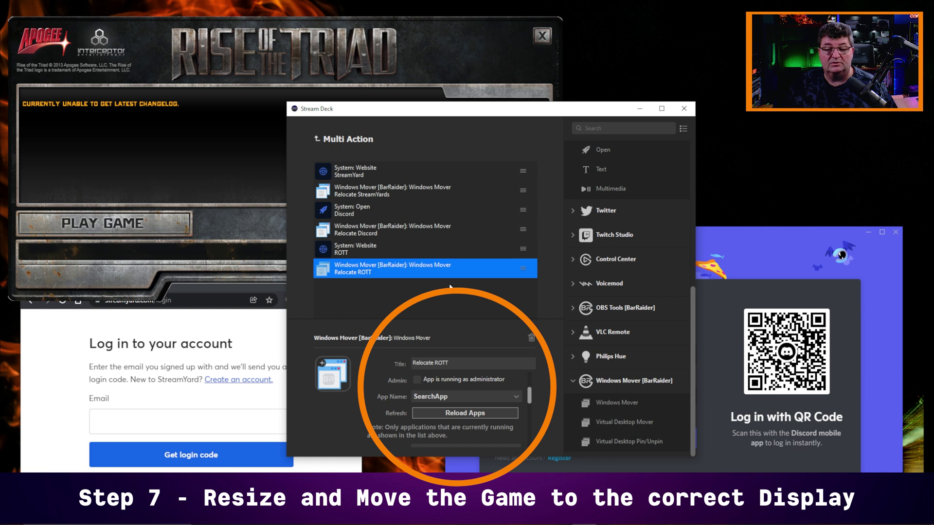
left_click(518, 396)
scroll(471, 334, "up", 2)
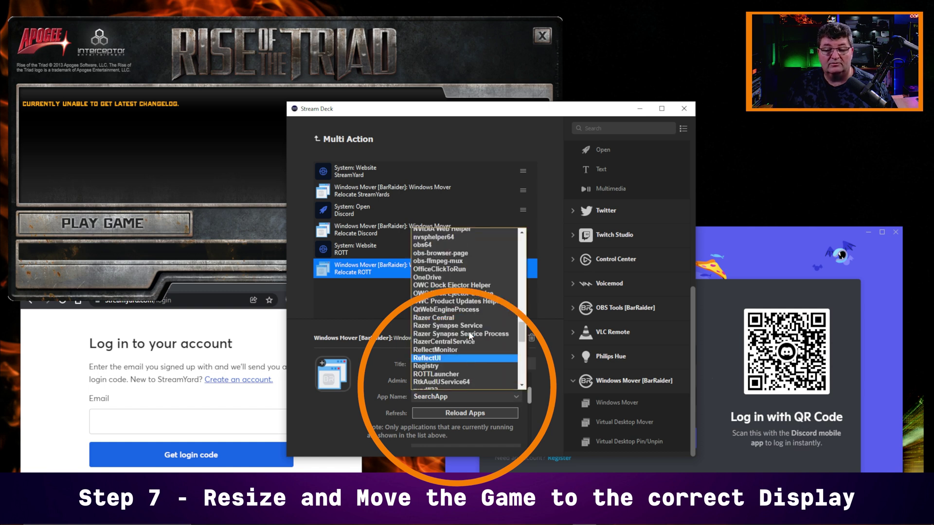
scroll(471, 335, "up", 1)
scroll(446, 355, "down", 2)
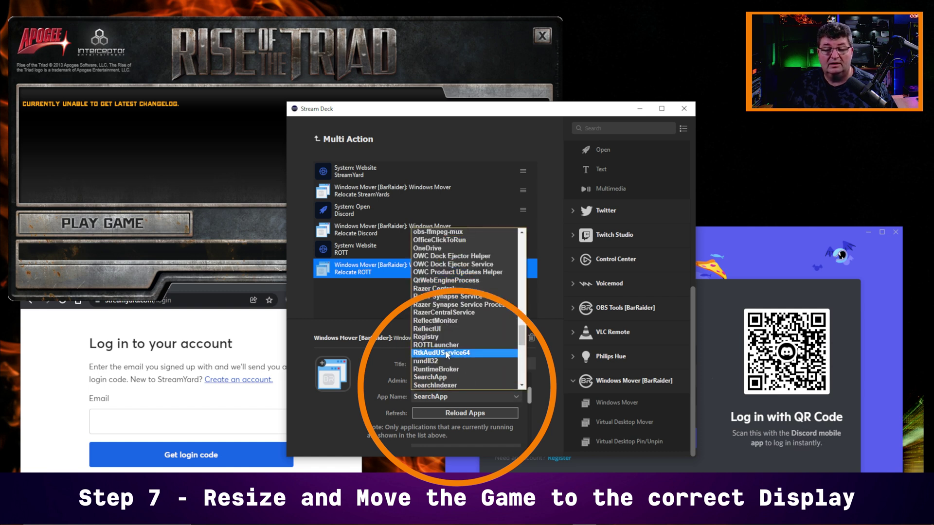
left_click(439, 343)
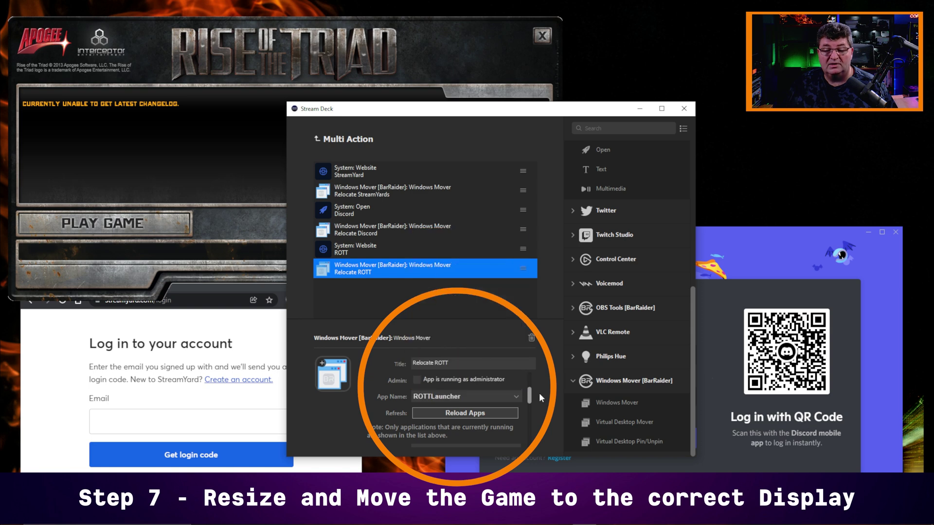
- Fill the Relocate ROTT action's X and Y position from the game launcher's current window coordinates on the HP 27es screen
left_click_drag(530, 398, 529, 412)
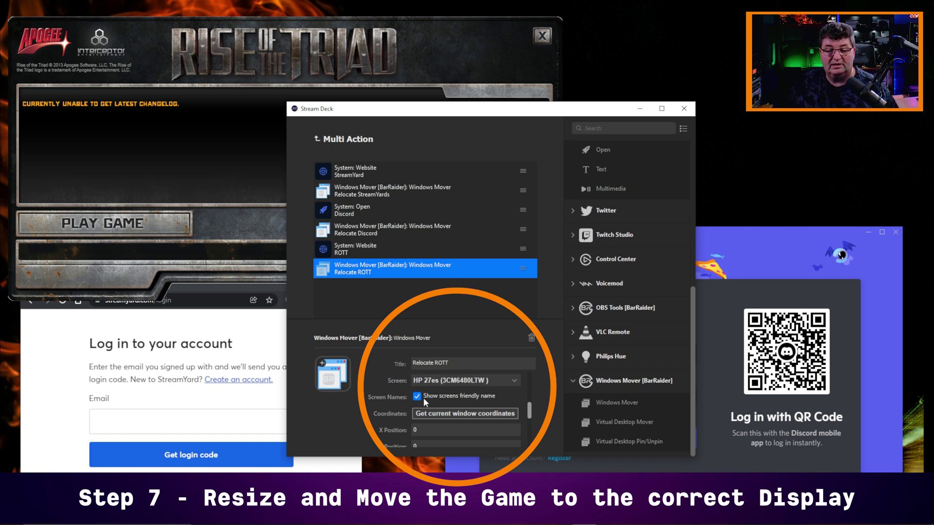
left_click(475, 413)
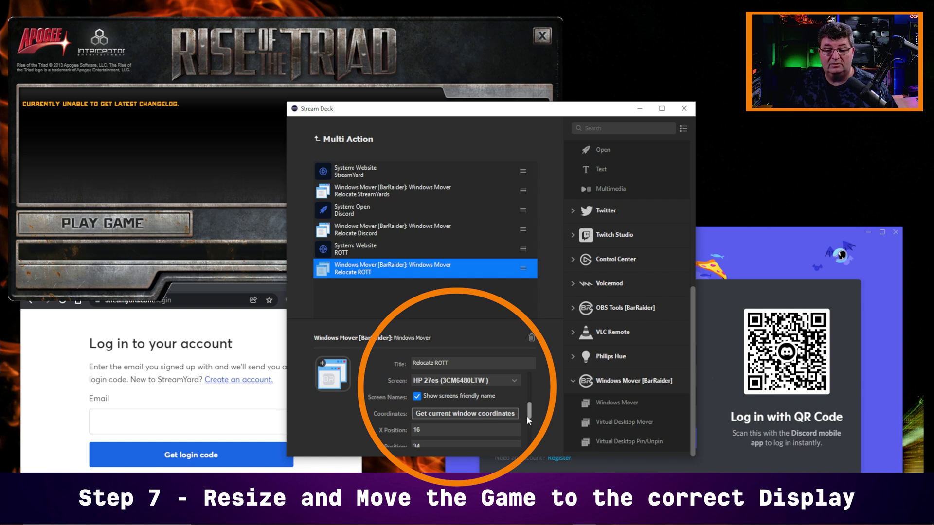
left_click_drag(529, 414, 531, 429)
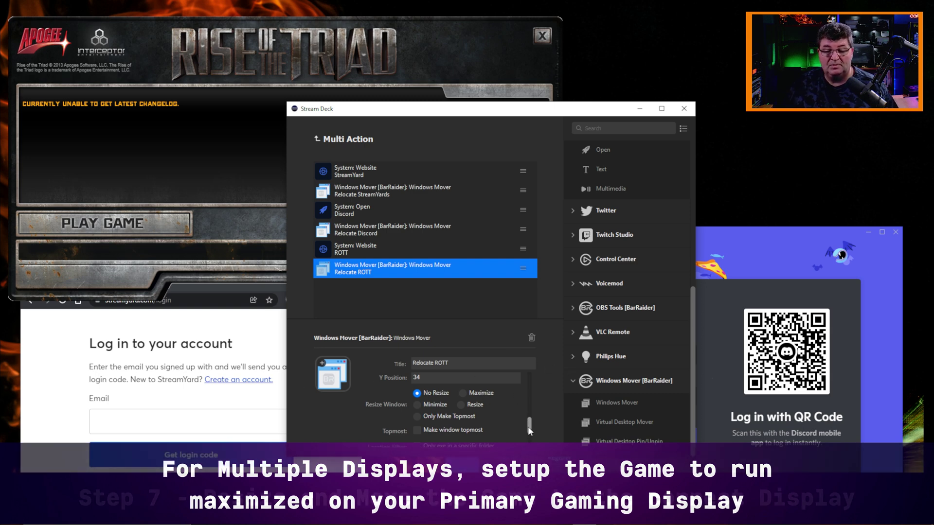
- Return from the Multi Action to the key layout and close the Rise of the Triad, Discord and StreamYard windows
left_click_drag(530, 427, 530, 433)
left_click(408, 302)
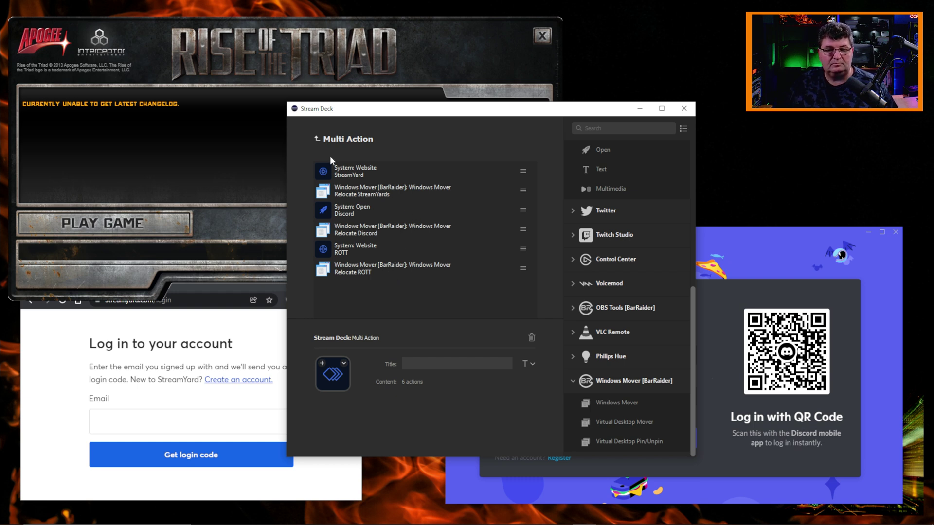
left_click(319, 138)
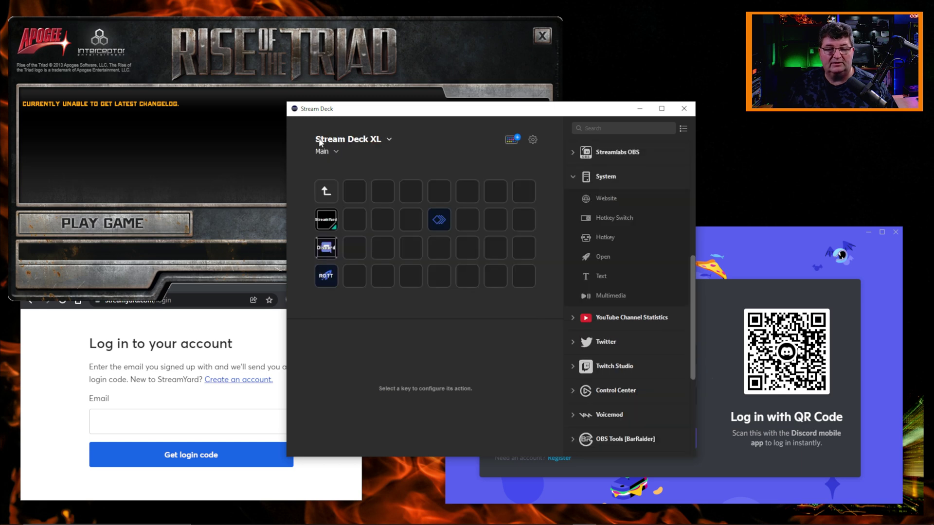
left_click(542, 36)
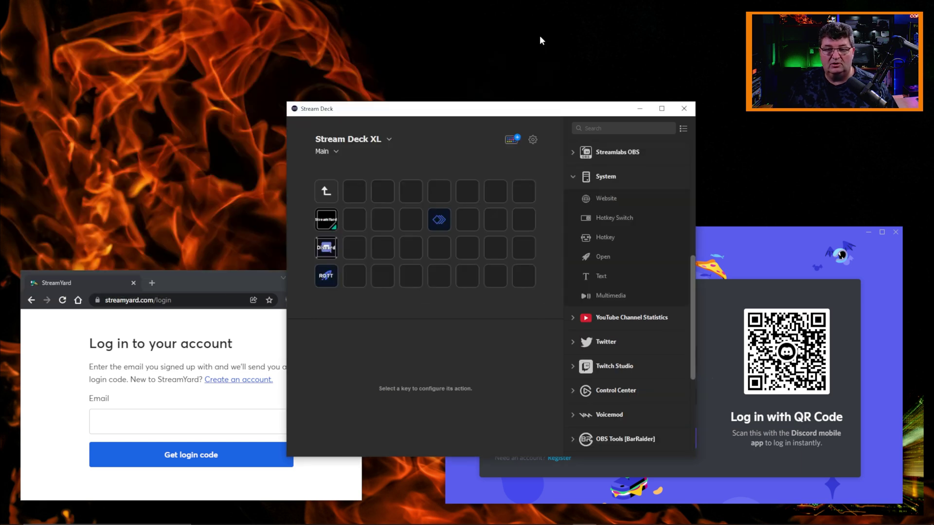
left_click(895, 232)
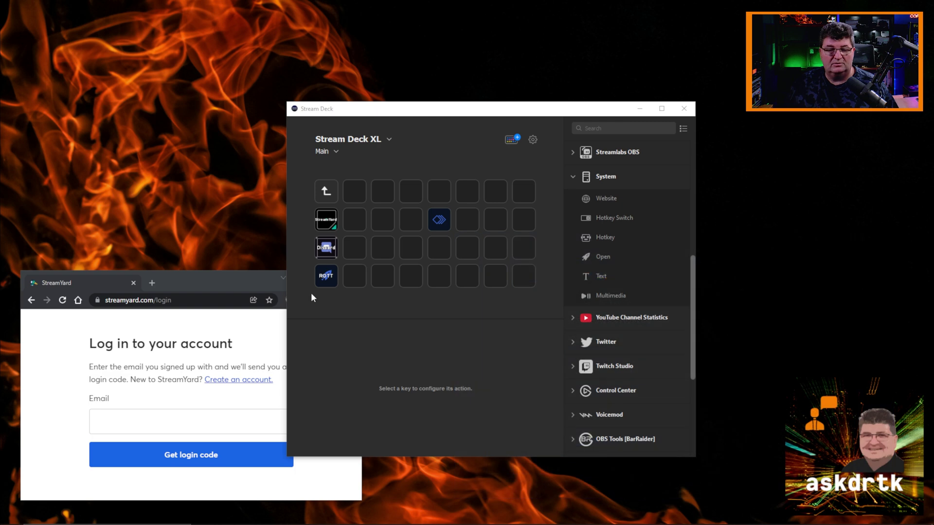
left_click(249, 287)
left_click(350, 278)
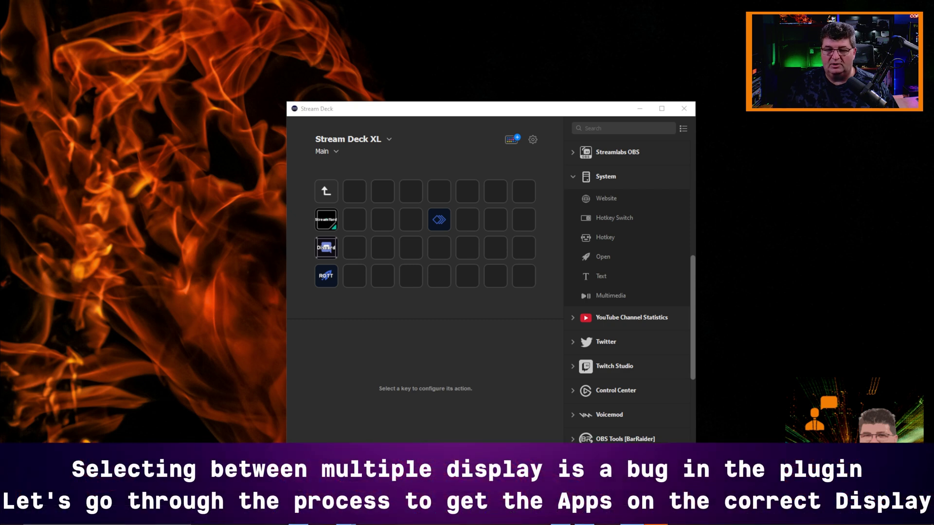
- Reopen the Multi Action and set the Relocate StreamYards action's screen to \\.\DISPLAY2
double_click(441, 222)
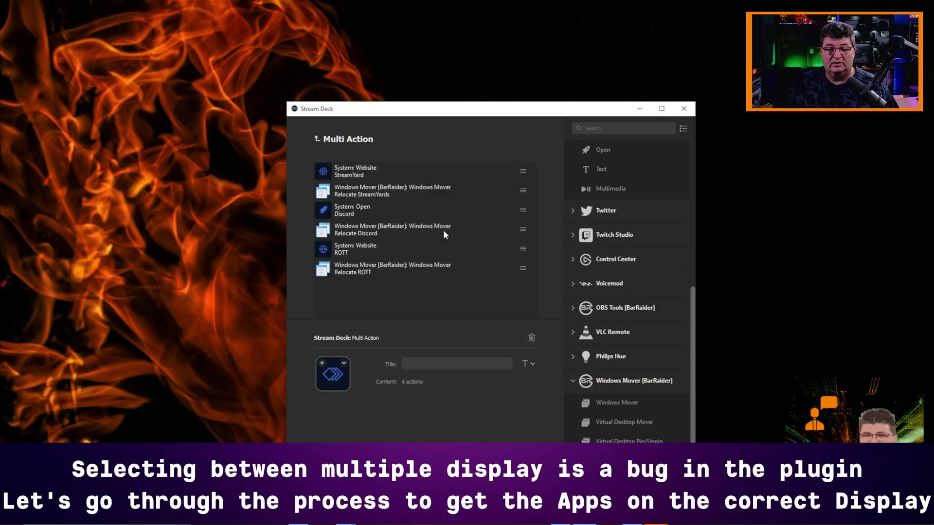
left_click(387, 194)
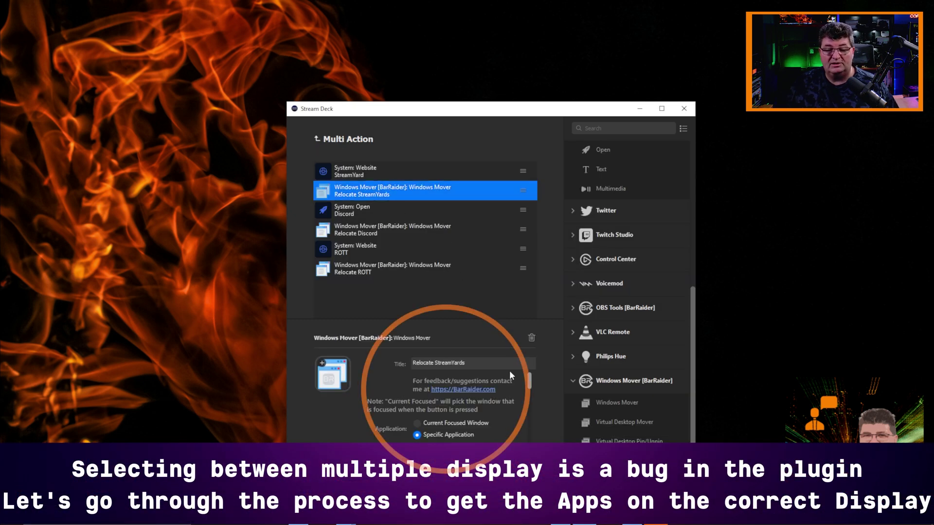
left_click_drag(530, 378, 534, 406)
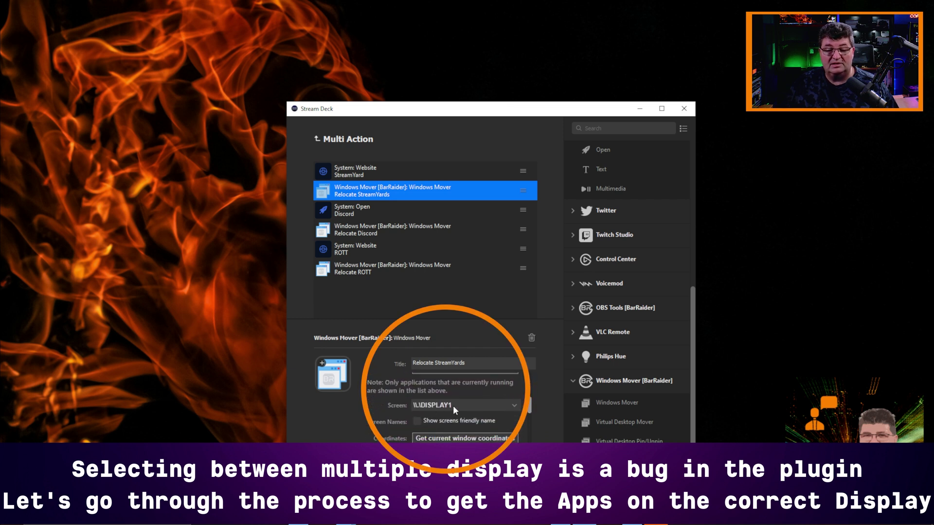
left_click(514, 404)
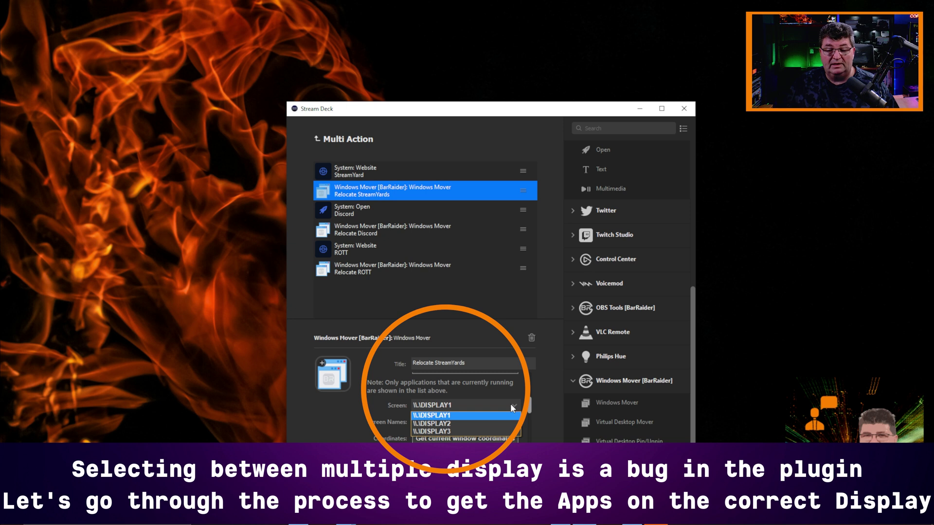
left_click(455, 425)
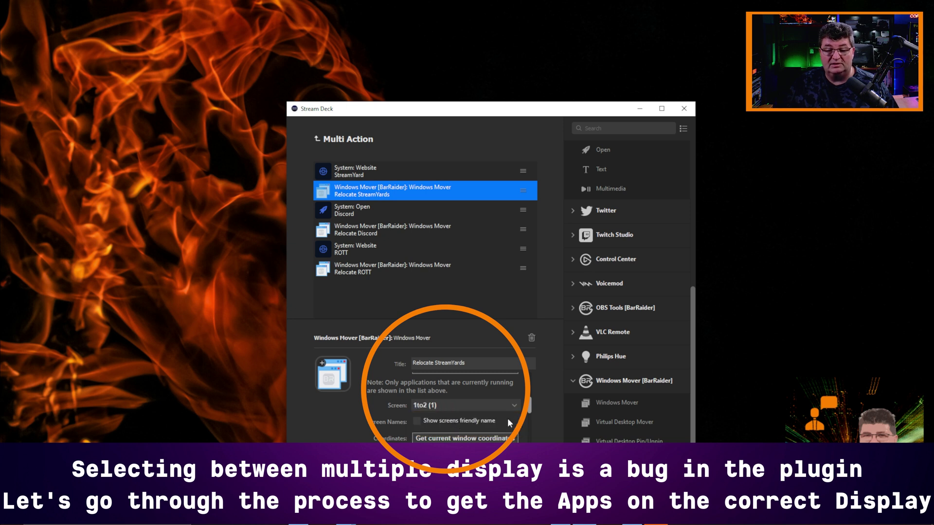
- Set the Relocate Discord action's screen to \\.\DISPLAY2
left_click(379, 232)
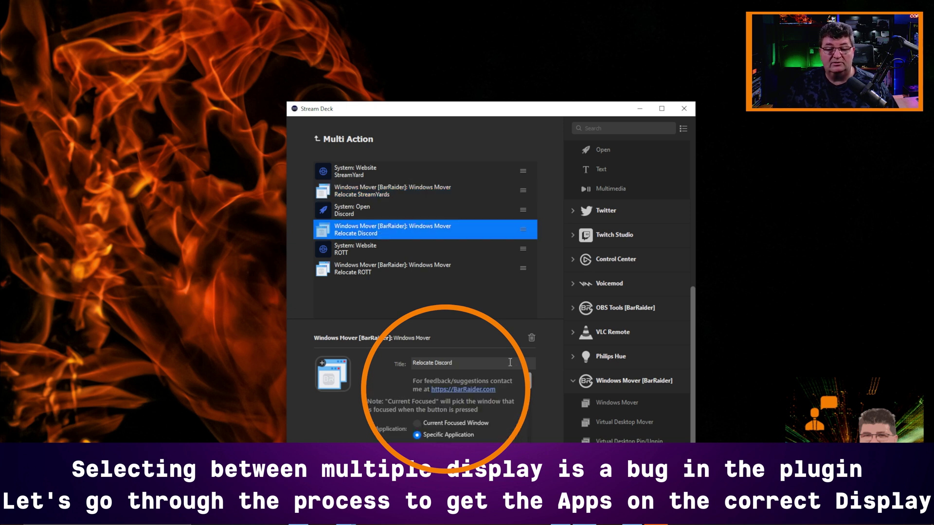
left_click_drag(529, 382, 535, 404)
left_click(515, 409)
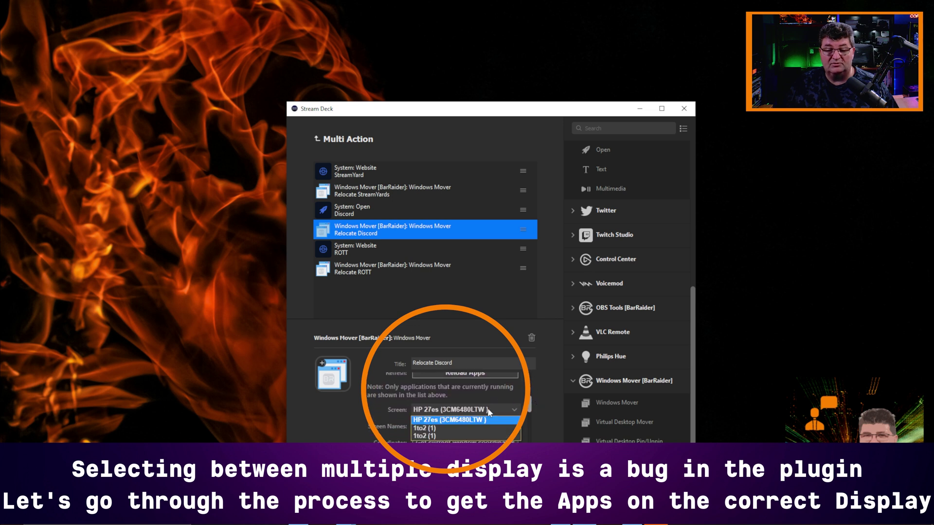
left_click(445, 427)
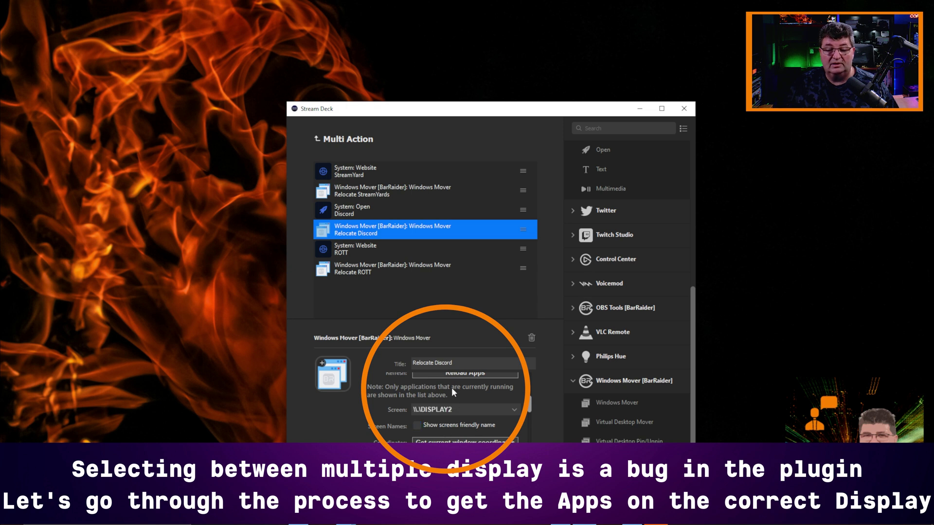
- Turn off friendly screen names for the Relocate ROTT action, set its screen to \\.\DISPLAY2 and return to the key layout
left_click(397, 273)
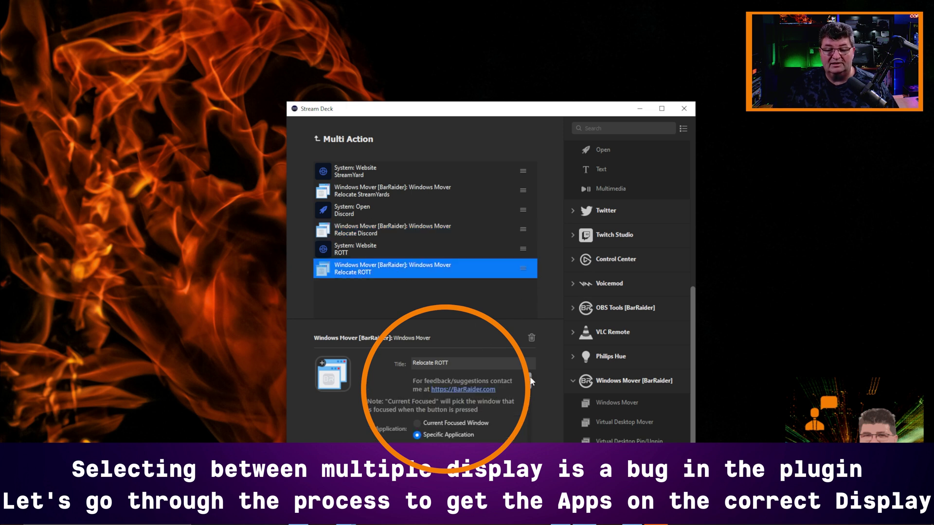
left_click_drag(530, 382, 531, 411)
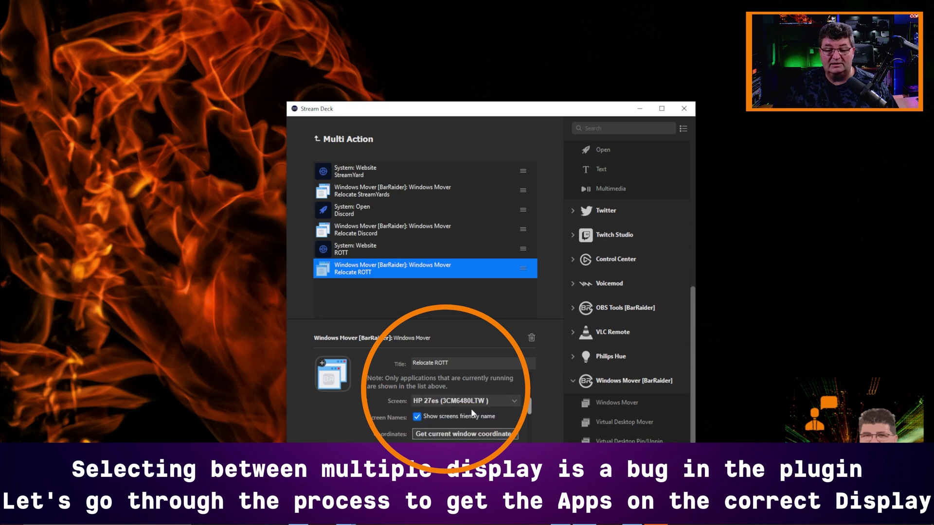
left_click(442, 413)
left_click(445, 404)
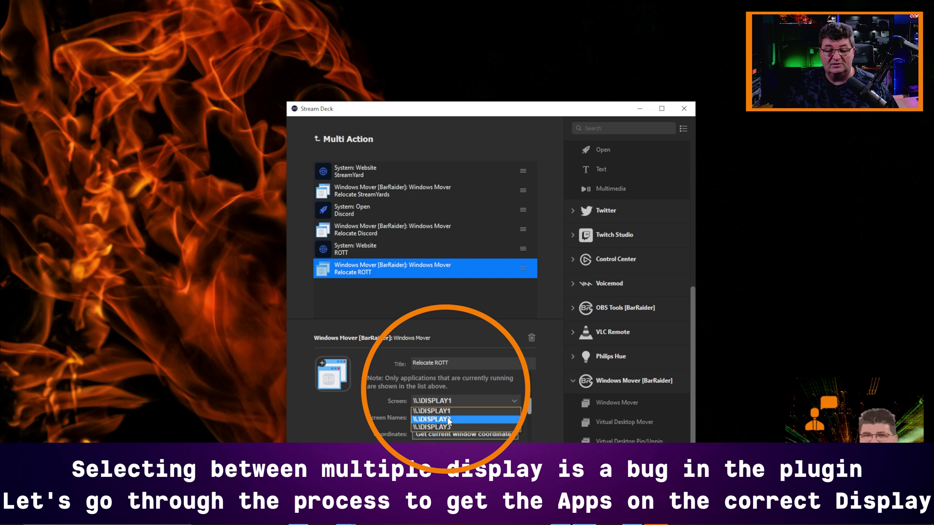
left_click(448, 420)
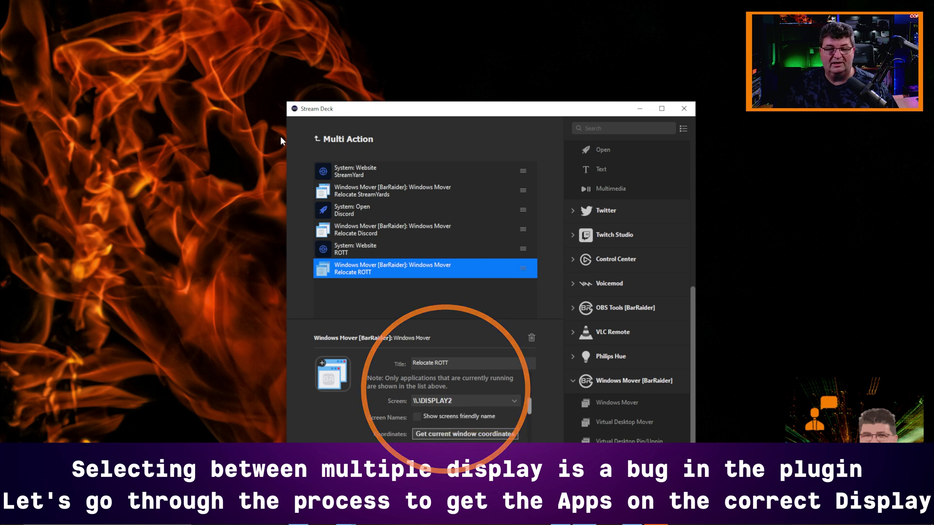
left_click(317, 138)
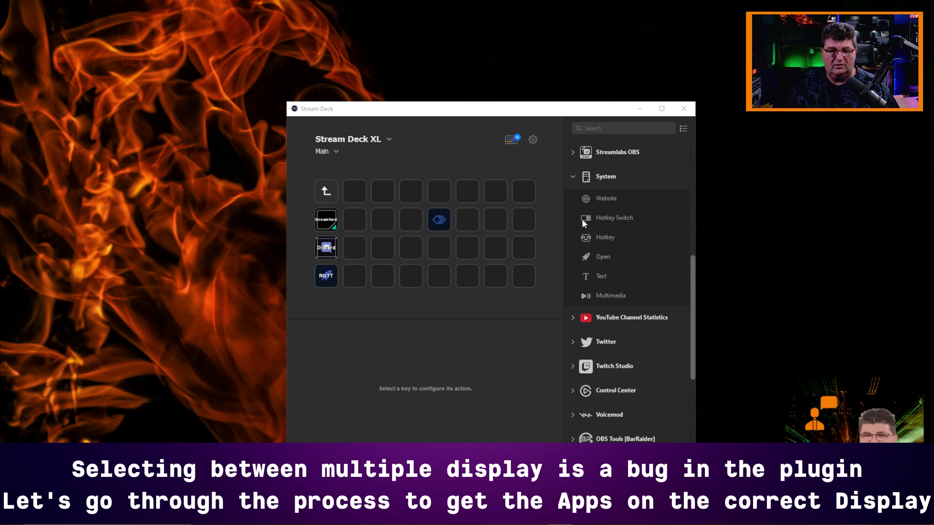
- Reopen the Multi Action and set the Relocate StreamYards action's screen to \\.\DISPLAY3
left_click(439, 220)
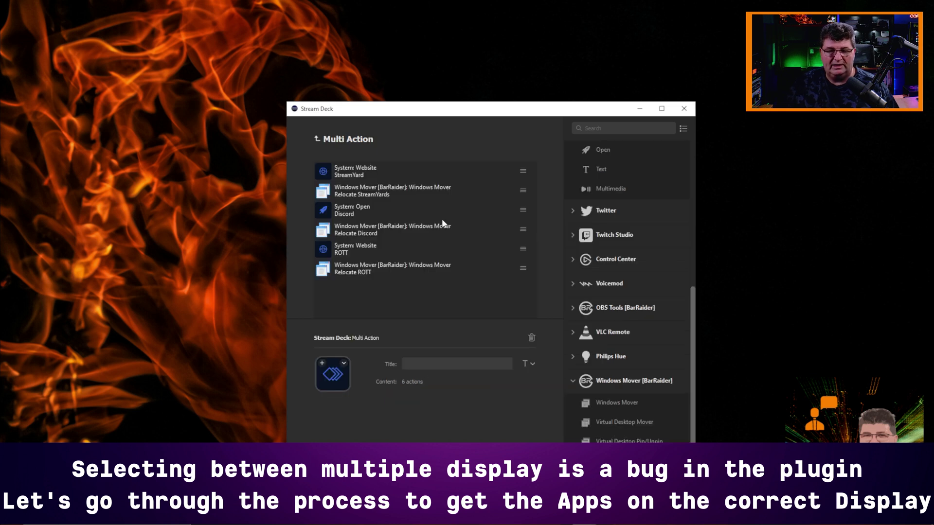
left_click(369, 192)
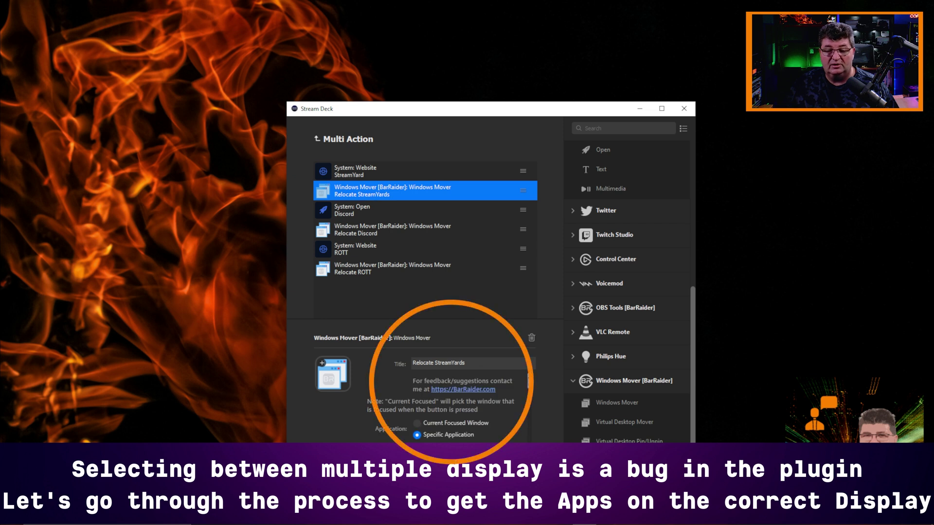
scroll(516, 404, "down", 6)
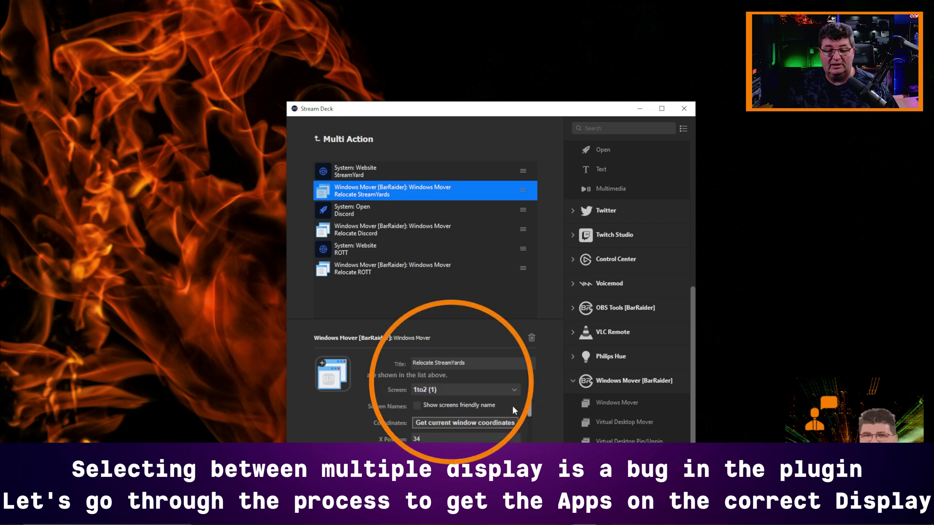
left_click(462, 391)
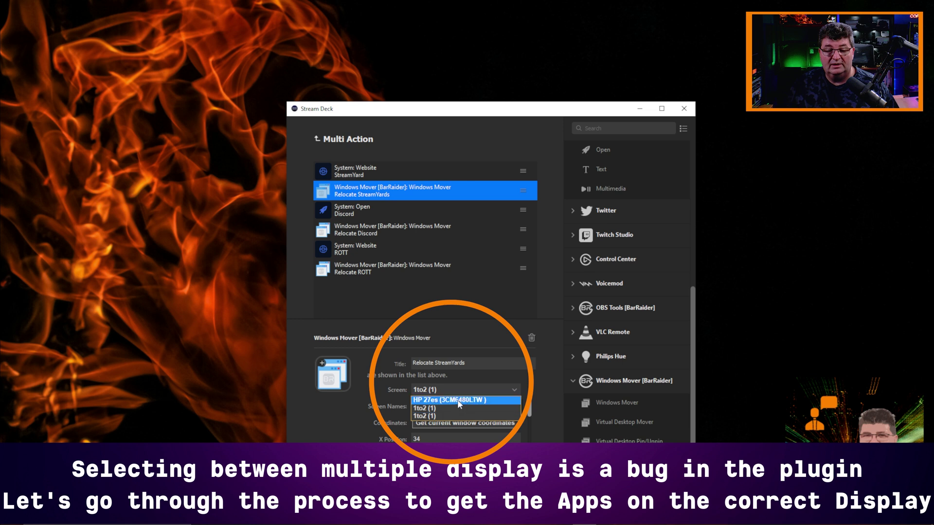
left_click(457, 389)
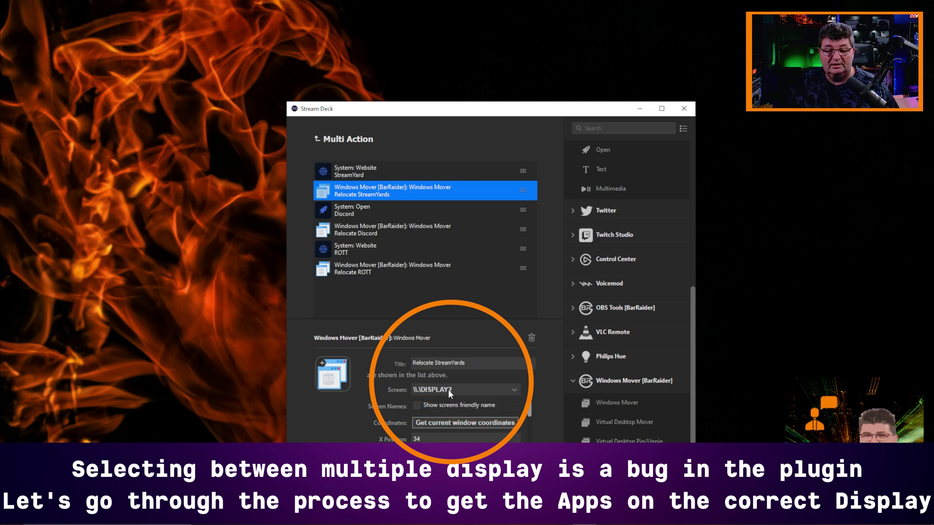
left_click(447, 389)
left_click(453, 416)
- Set the Relocate Discord action's screen to \\.\DISPLAY3
left_click(366, 234)
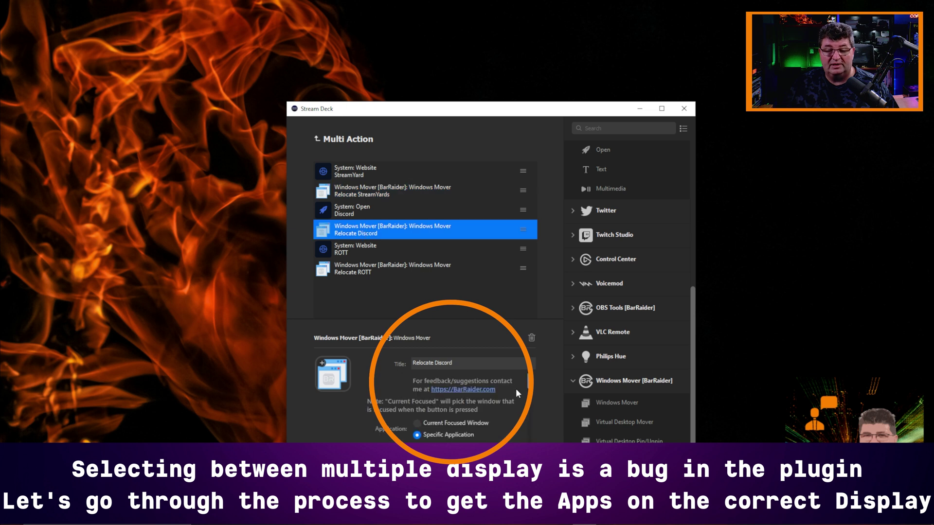
scroll(519, 394, "down", 3)
scroll(532, 401, "down", 1)
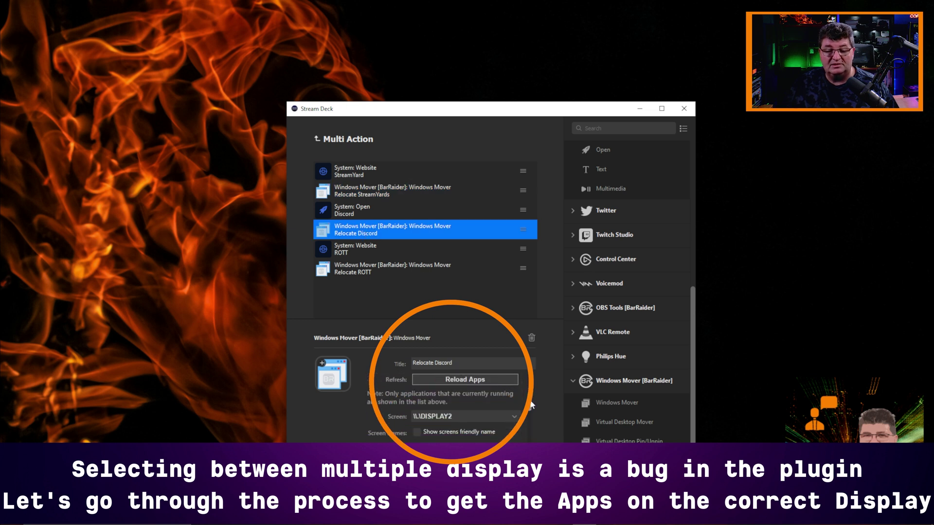
left_click(481, 417)
left_click(457, 441)
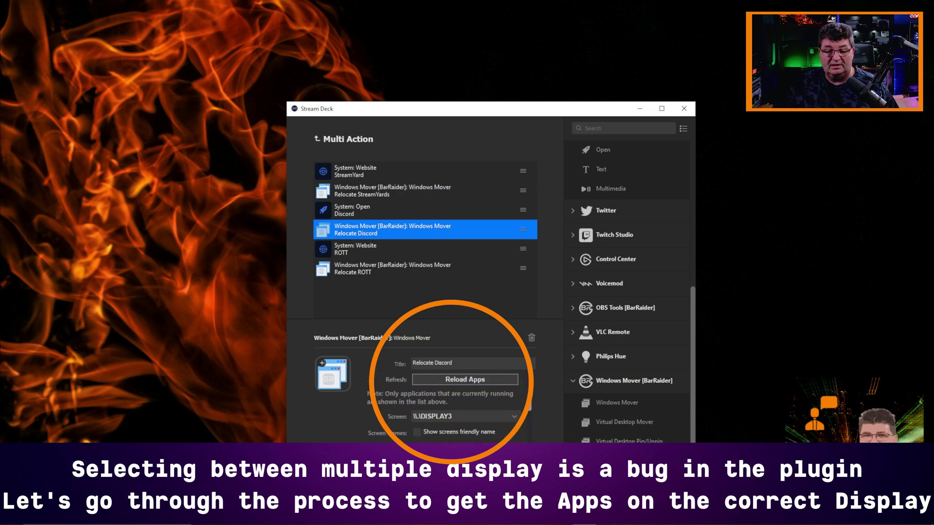
- Set the Relocate ROTT action's screen to \\.\DISPLAY3 and return to the key layout
left_click(384, 267)
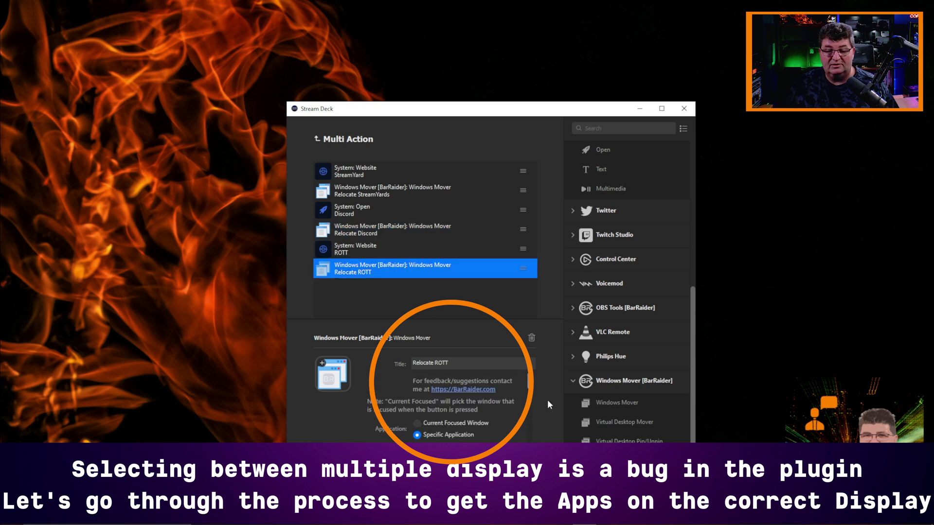
scroll(535, 396, "down", 3)
scroll(536, 399, "down", 3)
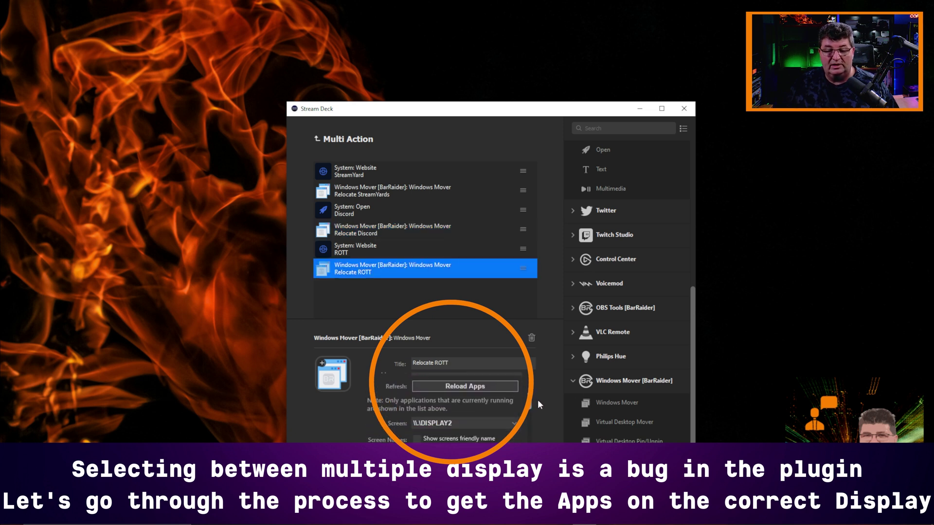
left_click(491, 408)
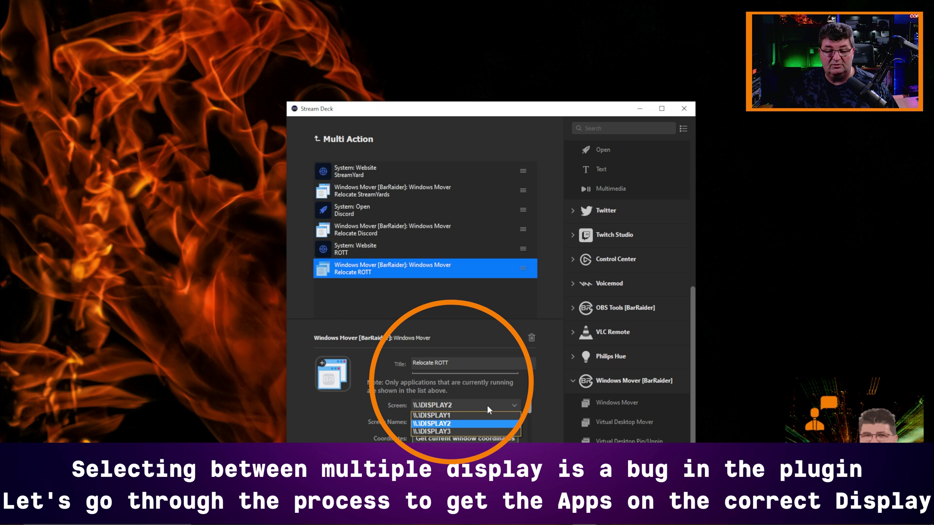
left_click(453, 432)
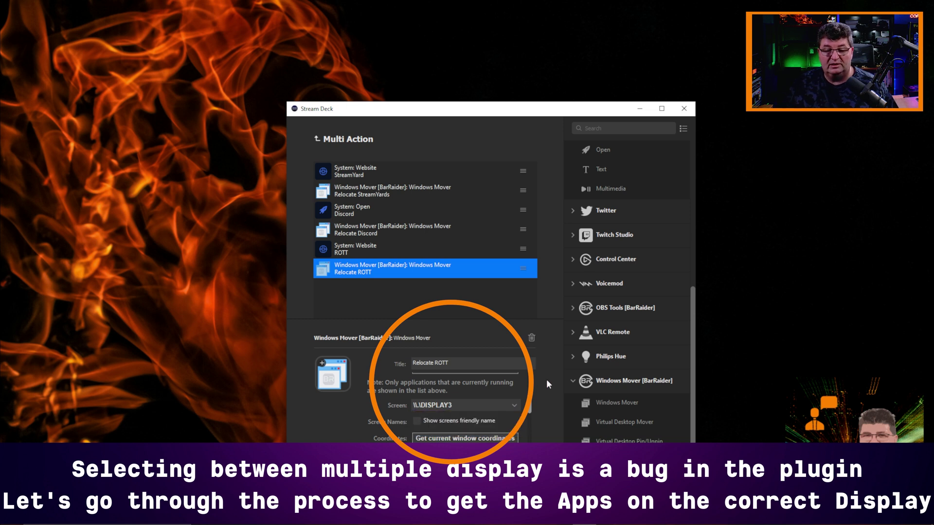
left_click(316, 138)
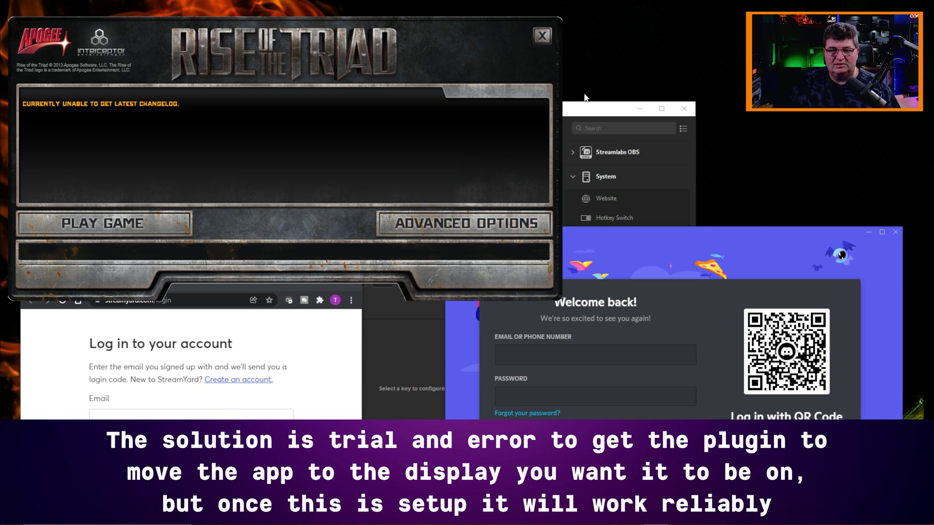
- Close the Rise of the Triad launcher, the StreamYard browser window and the Discord window
left_click(542, 36)
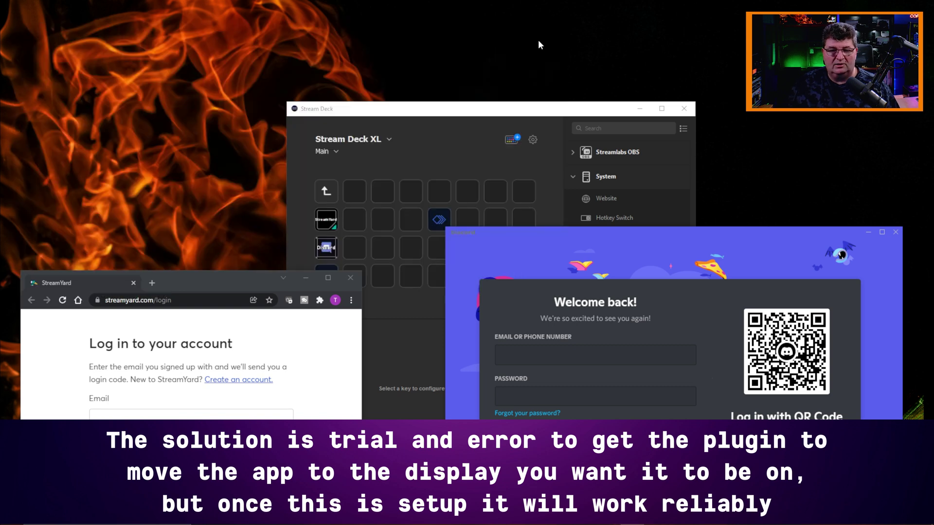
left_click(350, 278)
left_click(895, 232)
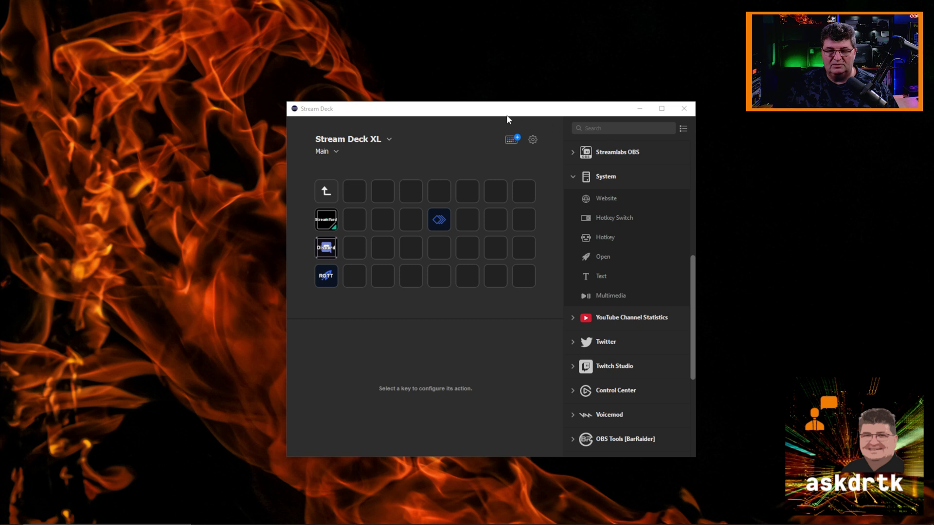
- Move the Stream Deck window towards the neighbouring display and open the Multi Action key's list of actions
left_click_drag(499, 112, 933, 160)
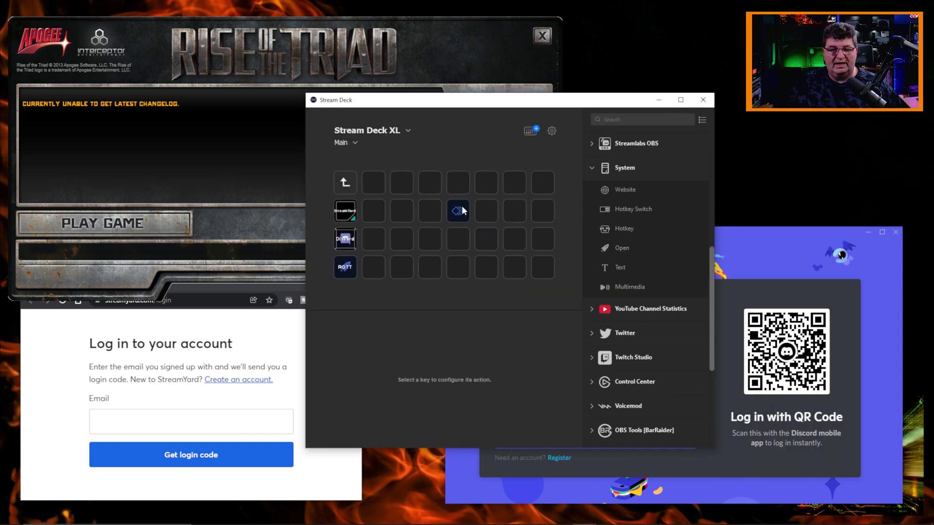
double_click(462, 210)
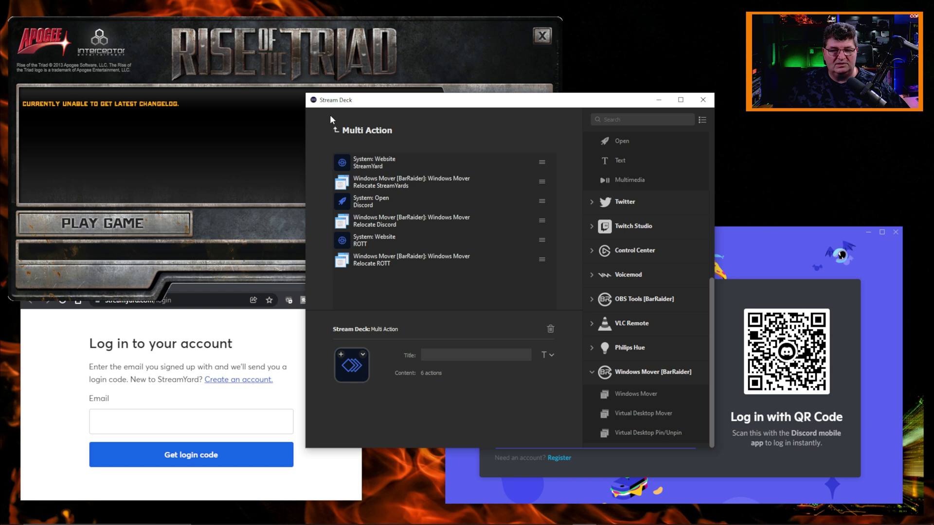
- Title the Multi Action key "Stream ROTT" on two lines and return to the key layout
left_click(450, 356)
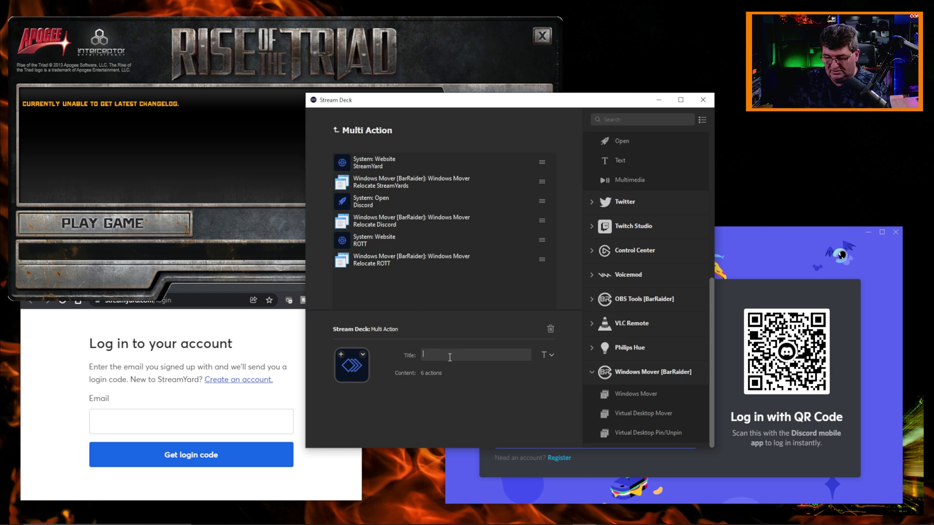
type("Stream")
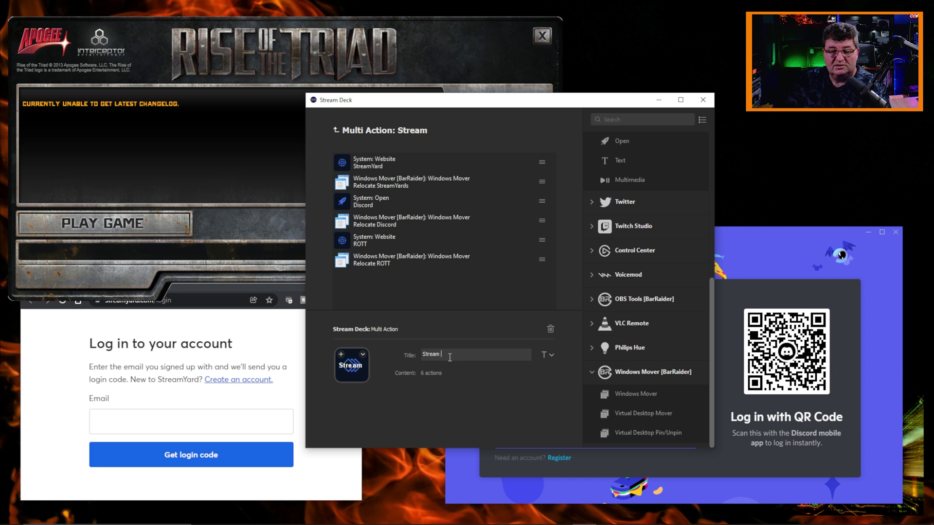
key("Return")
type("ROTT")
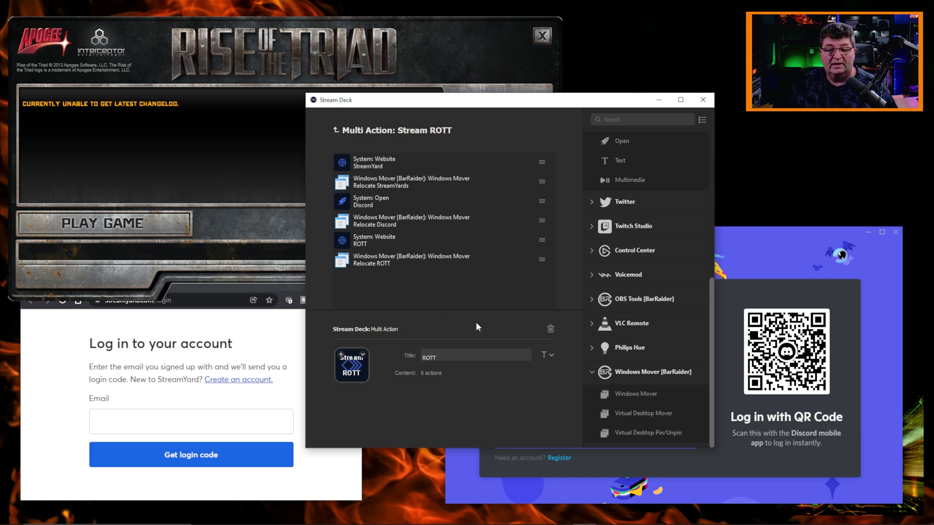
left_click(335, 130)
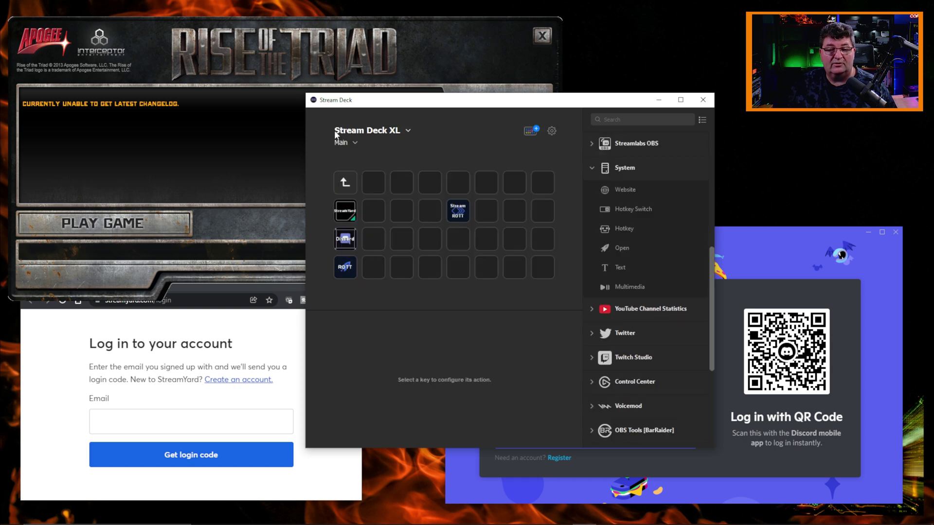
- Add a Philips Hue Scene action to the end of the Stream ROTT Multi Action and return to the key layout
double_click(460, 213)
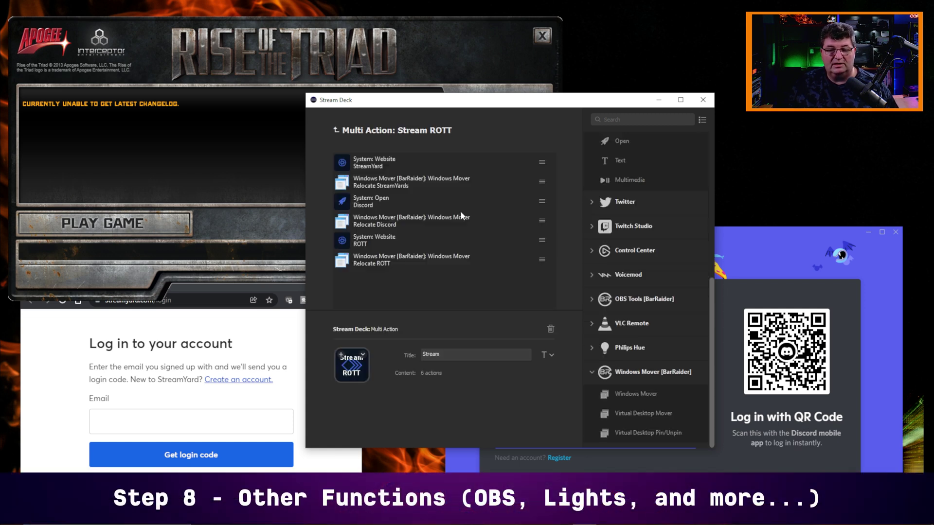
left_click(592, 348)
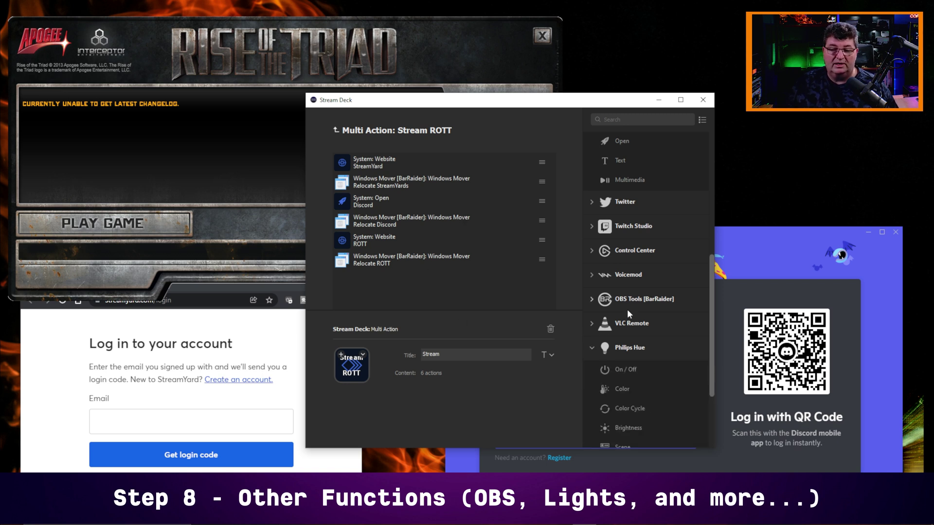
scroll(627, 313, "down", 2)
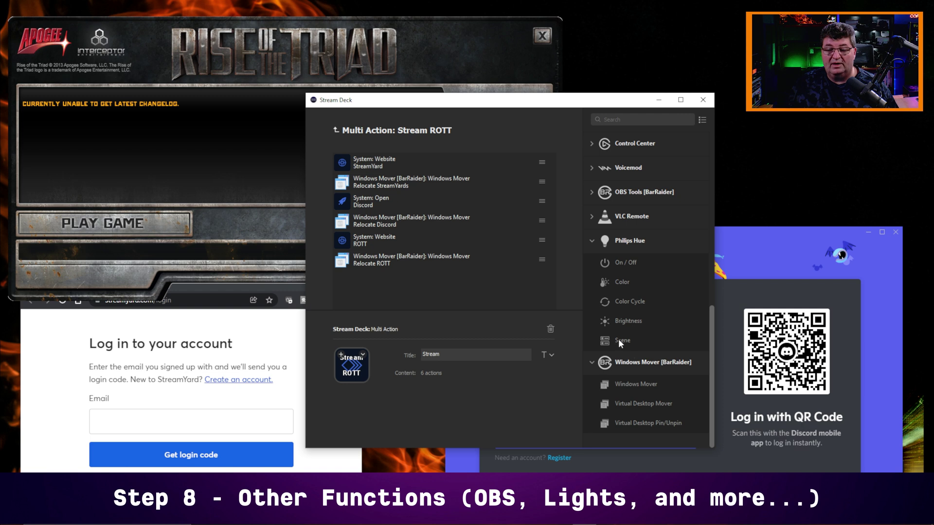
left_click_drag(617, 338, 368, 284)
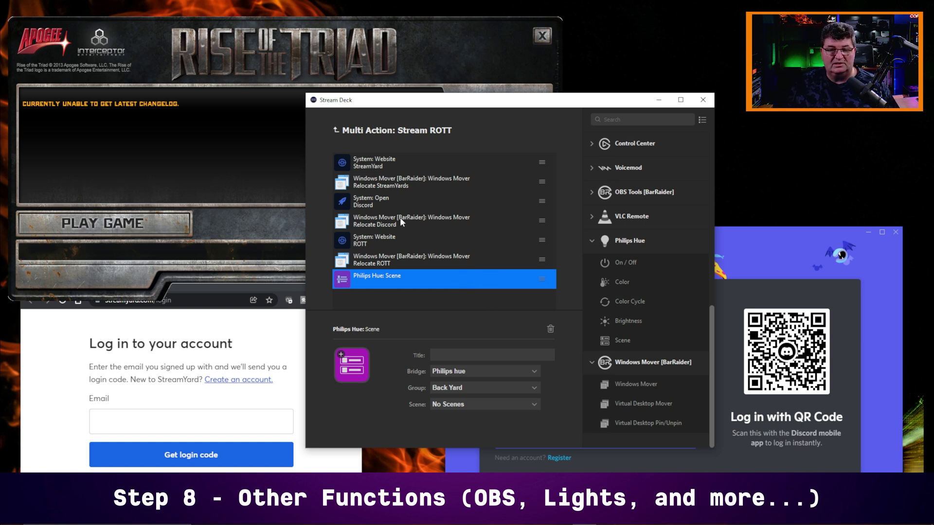
left_click(336, 130)
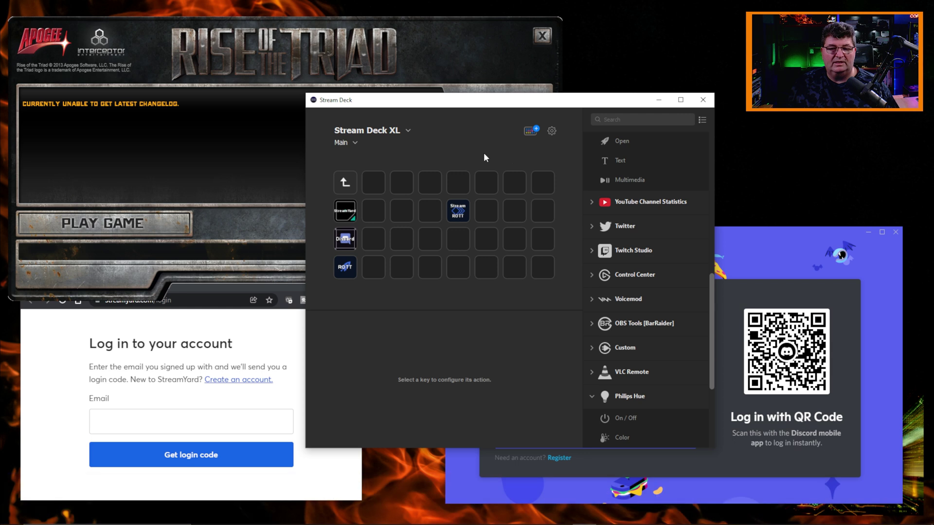